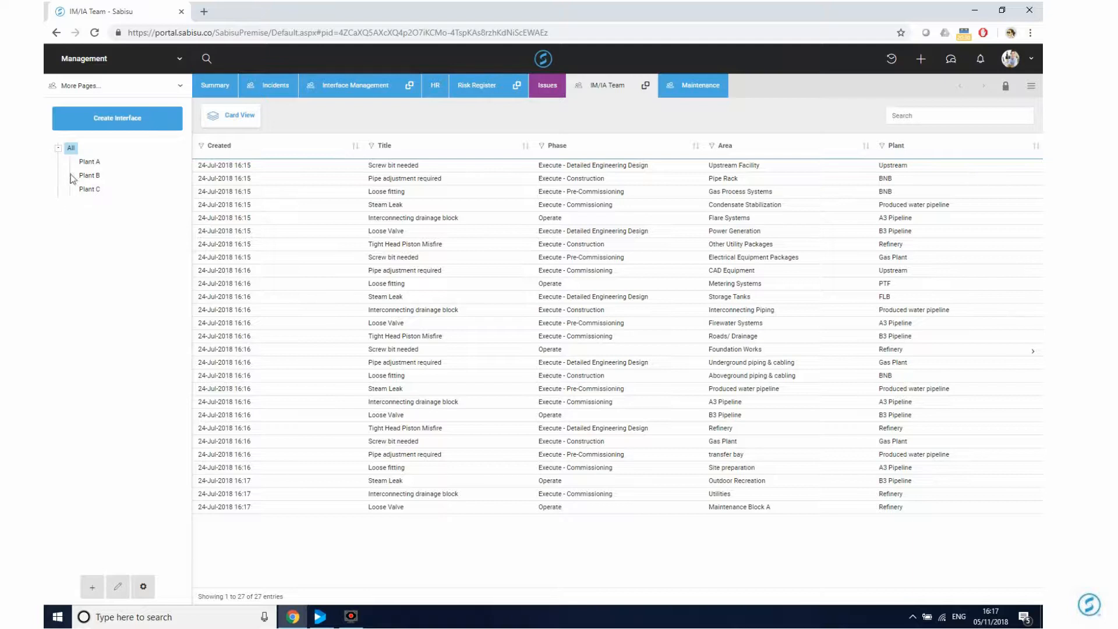
Filter the issues by Plant A, Plant B and Plant C in turn, then show all plants again.
click(85, 162)
click(86, 178)
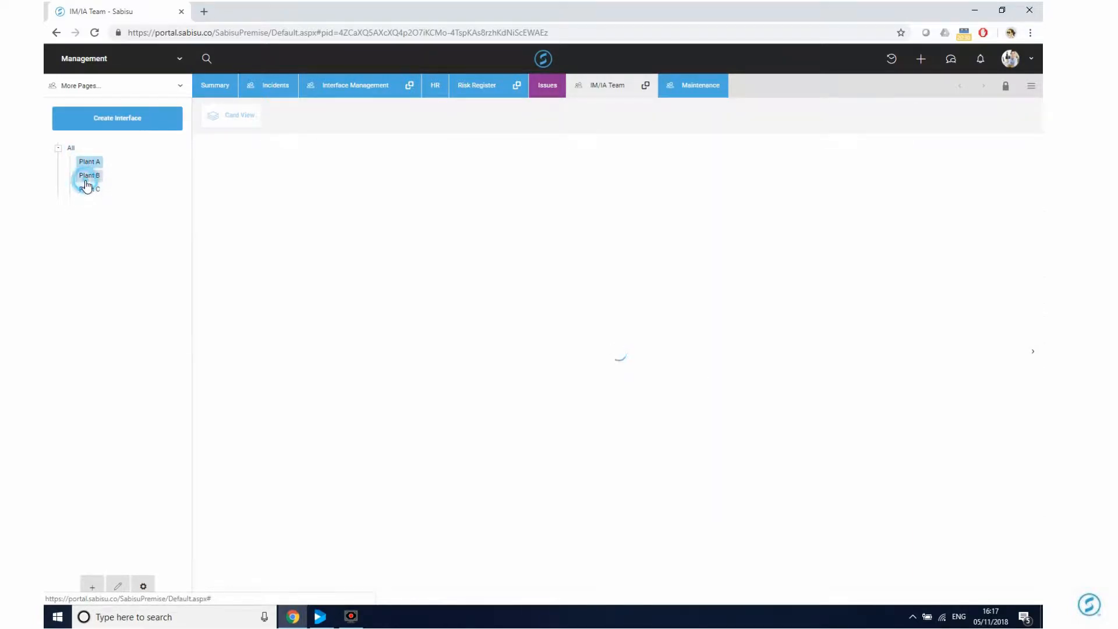
click(86, 186)
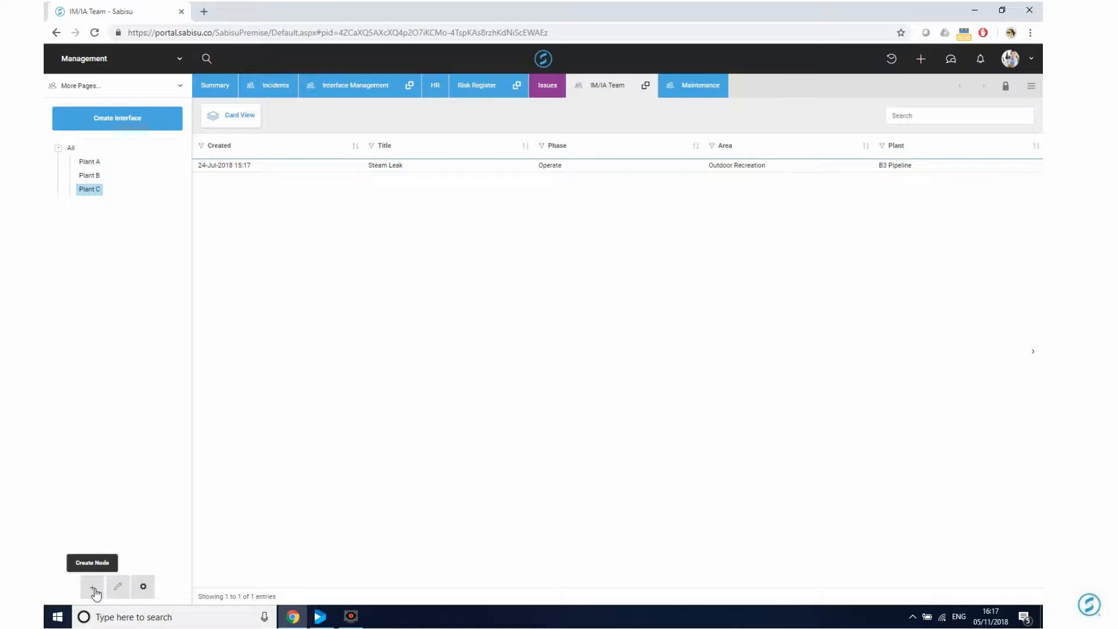
click(69, 149)
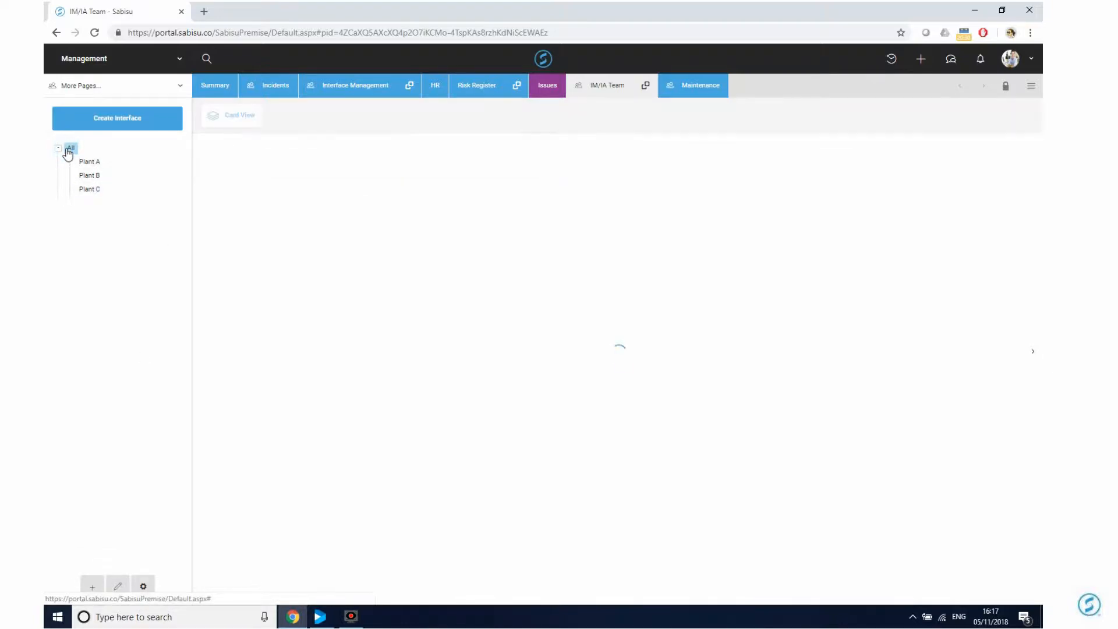
Create node Plant D described 'An area for plant D', then filter issues to Plant A.
click(92, 586)
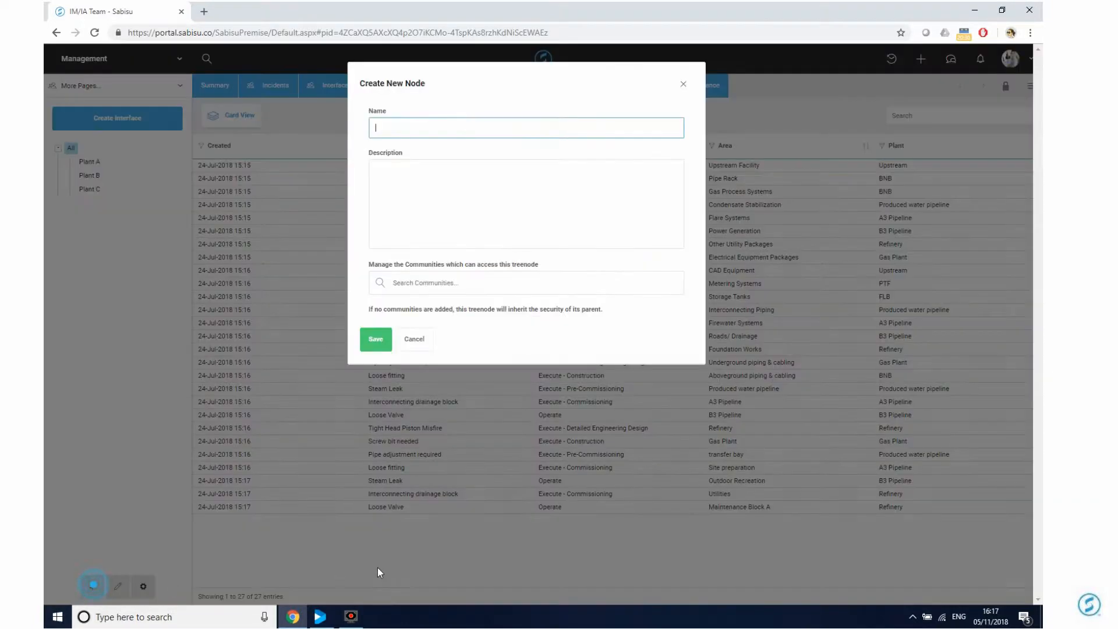
click(485, 194)
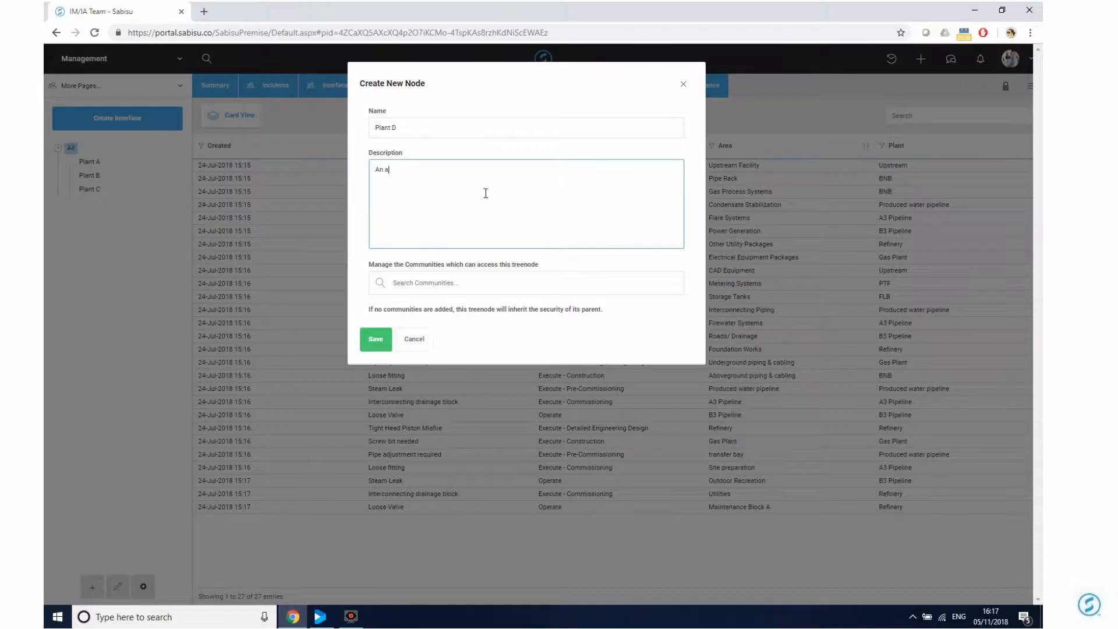
text(An area for plant D)
click(375, 339)
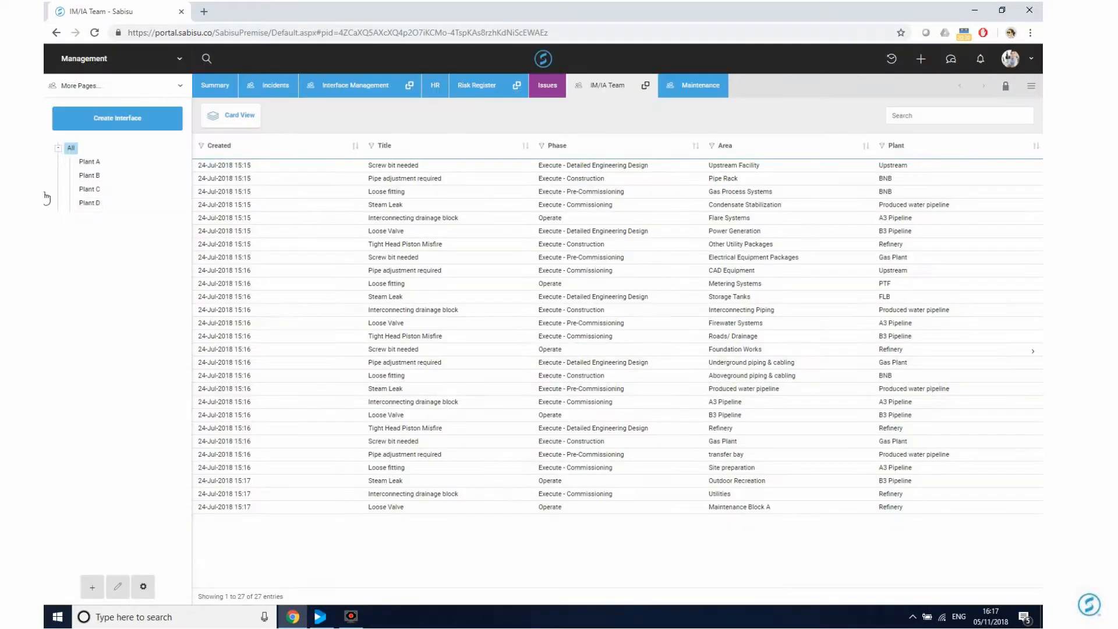
click(96, 164)
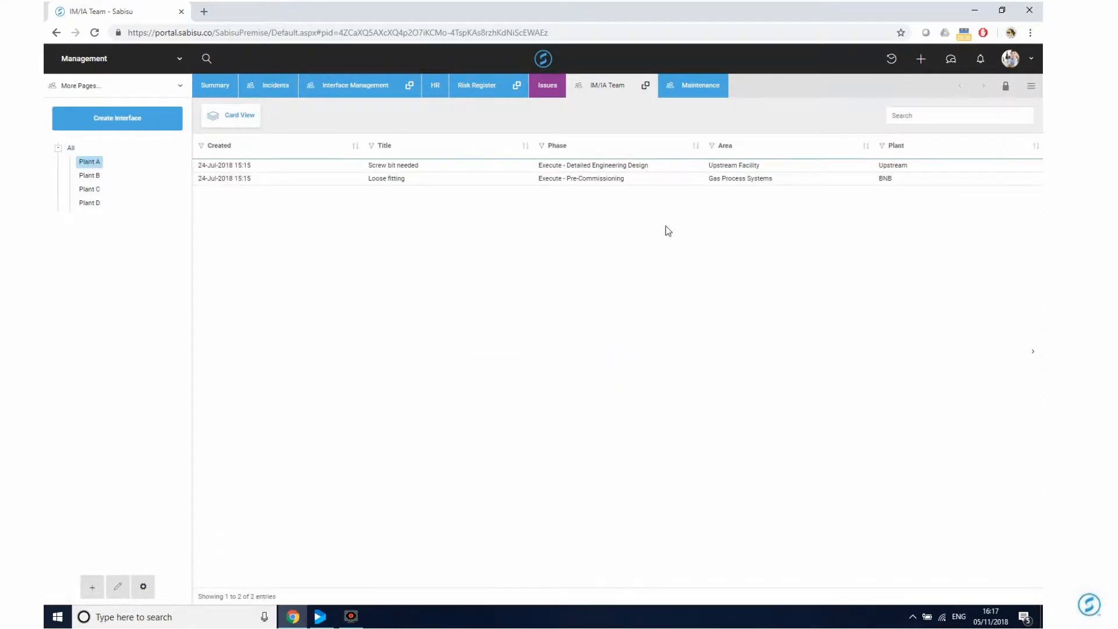
Create child node 'Plant A1' under Plant A, fixing the 'PLant' typo, and re-expand Plant A to show it.
click(92, 587)
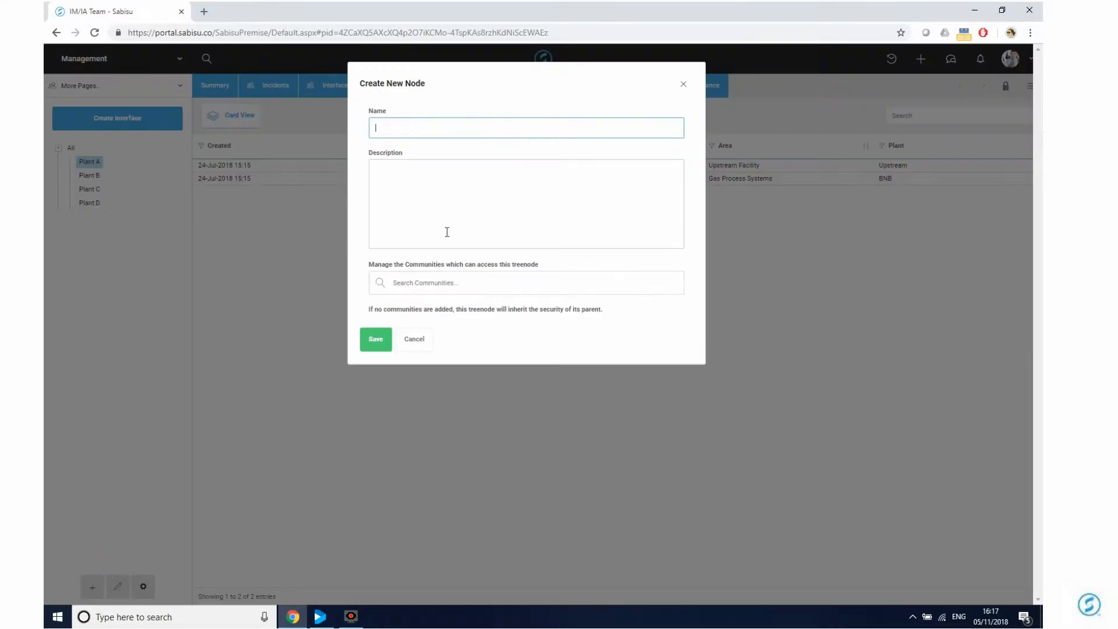
text(PLant A1)
click(383, 128)
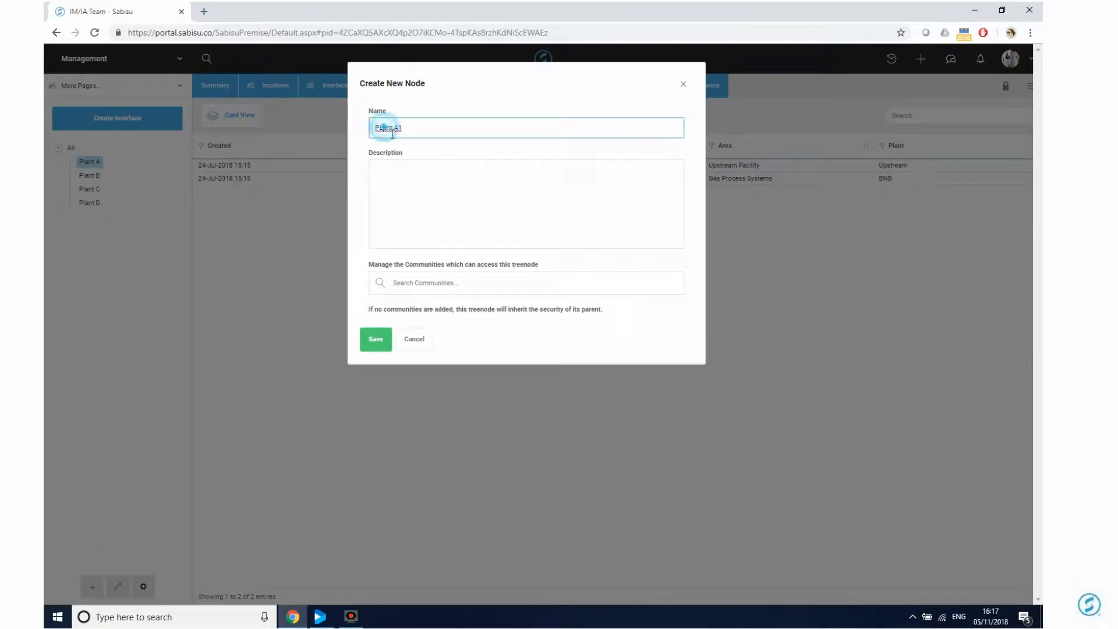
key(BackSpace)
text(l)
click(375, 340)
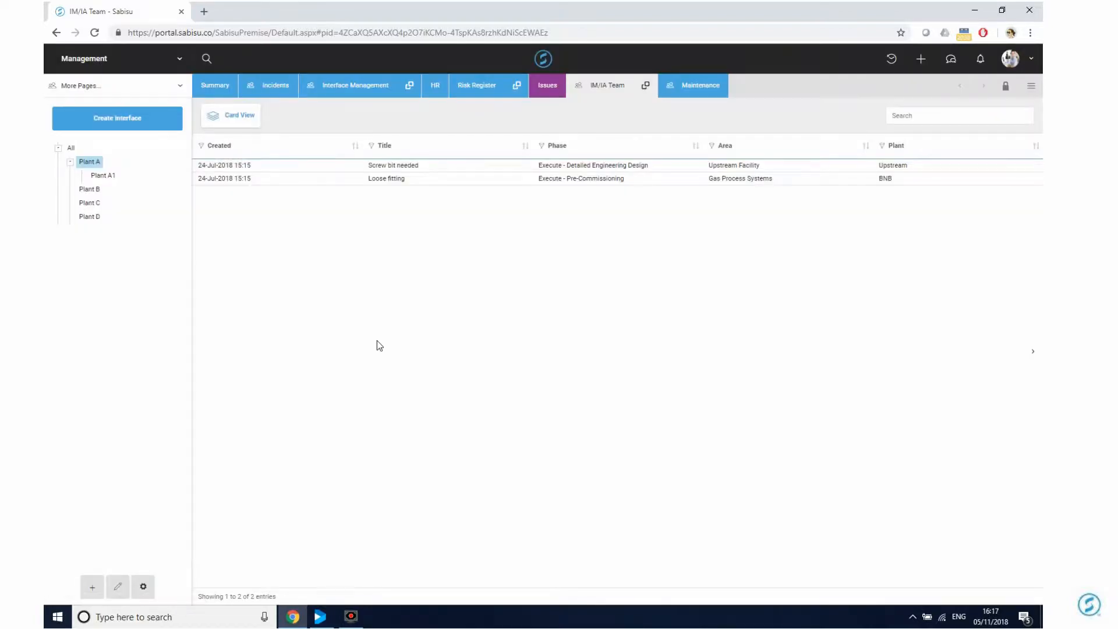
click(70, 161)
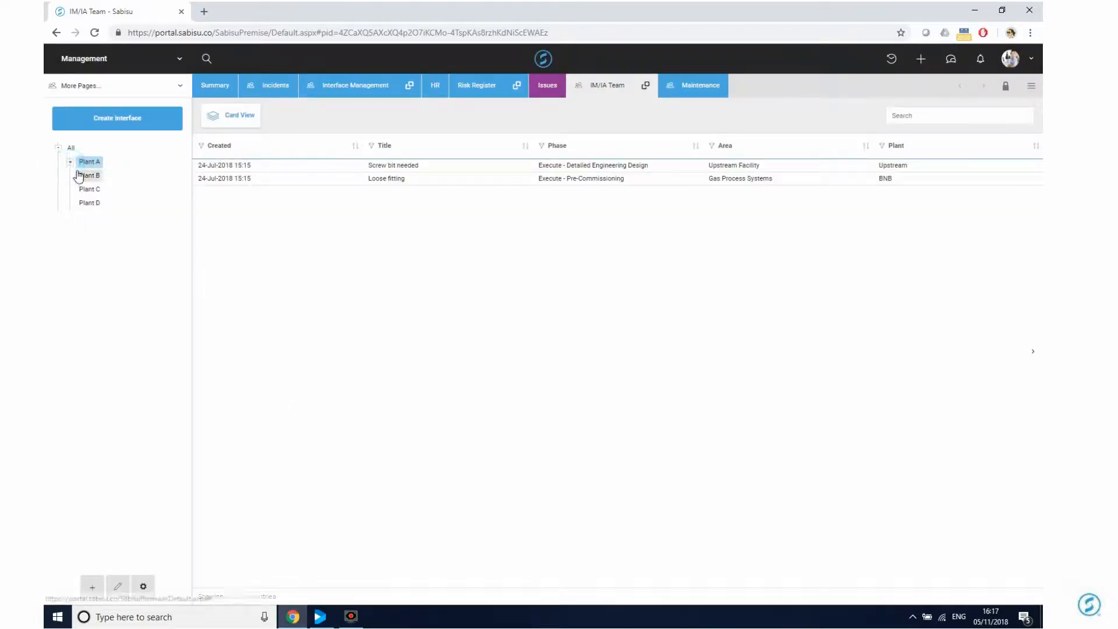
click(70, 162)
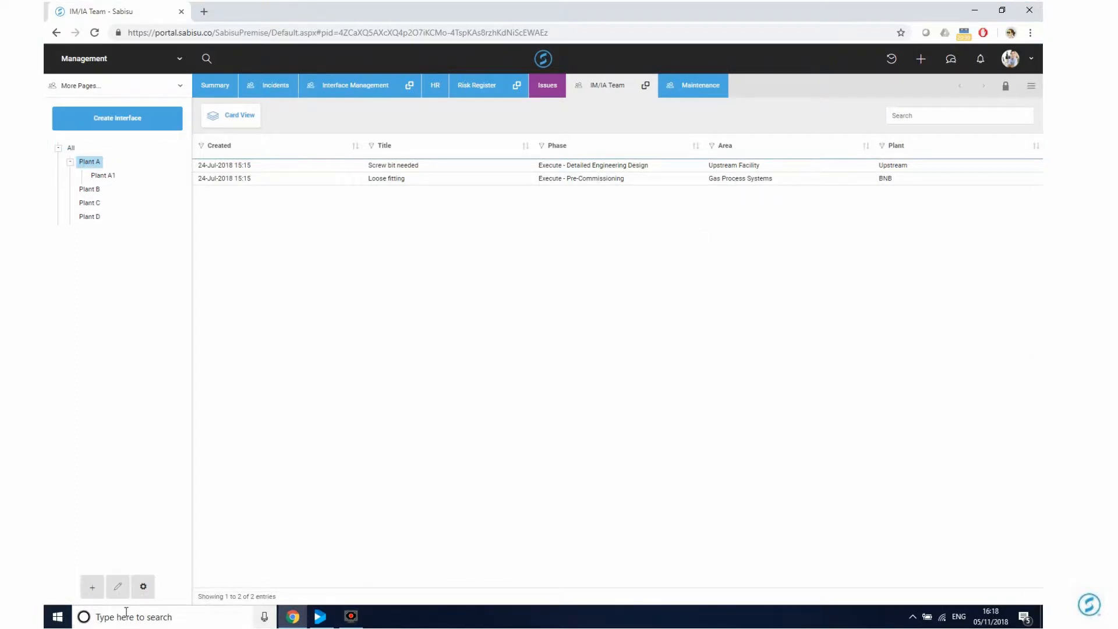
click(118, 588)
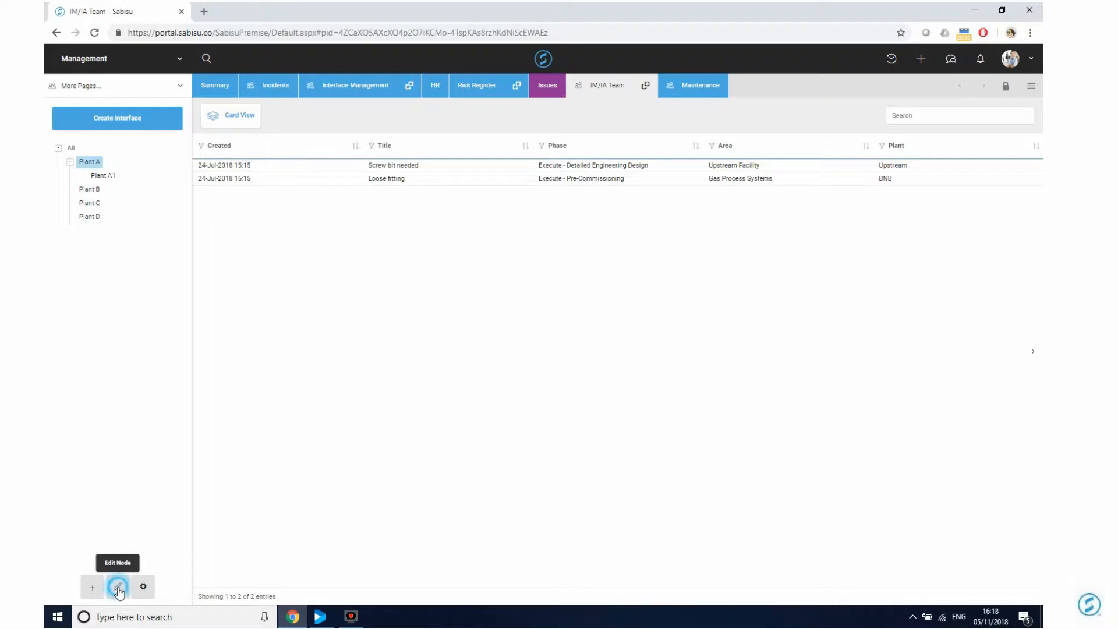
click(392, 282)
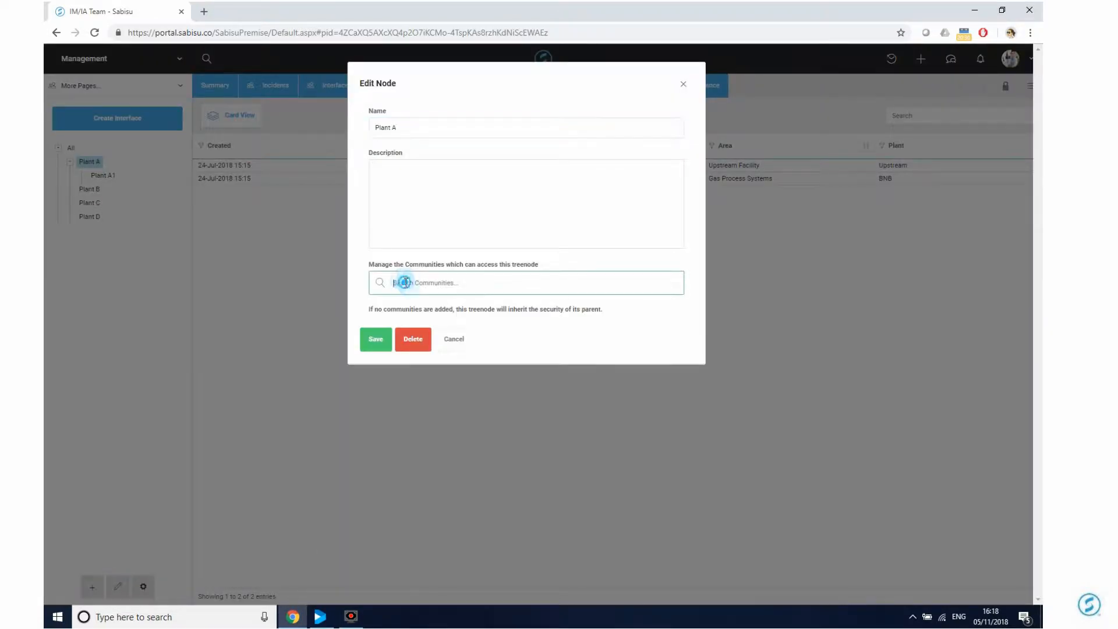
text(polltry File Automation)
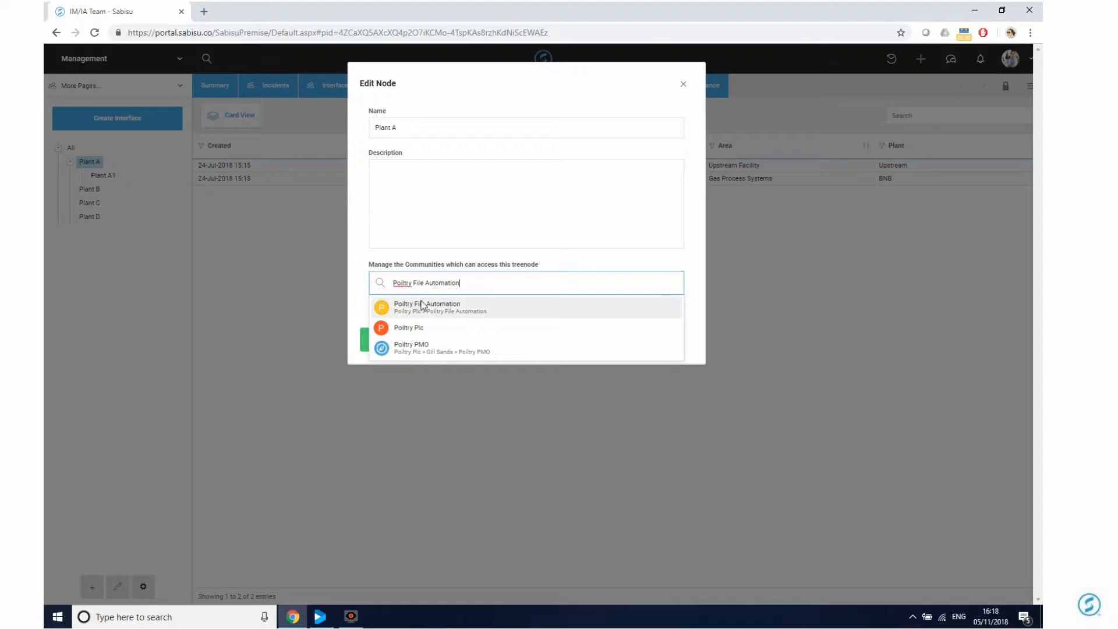
click(425, 306)
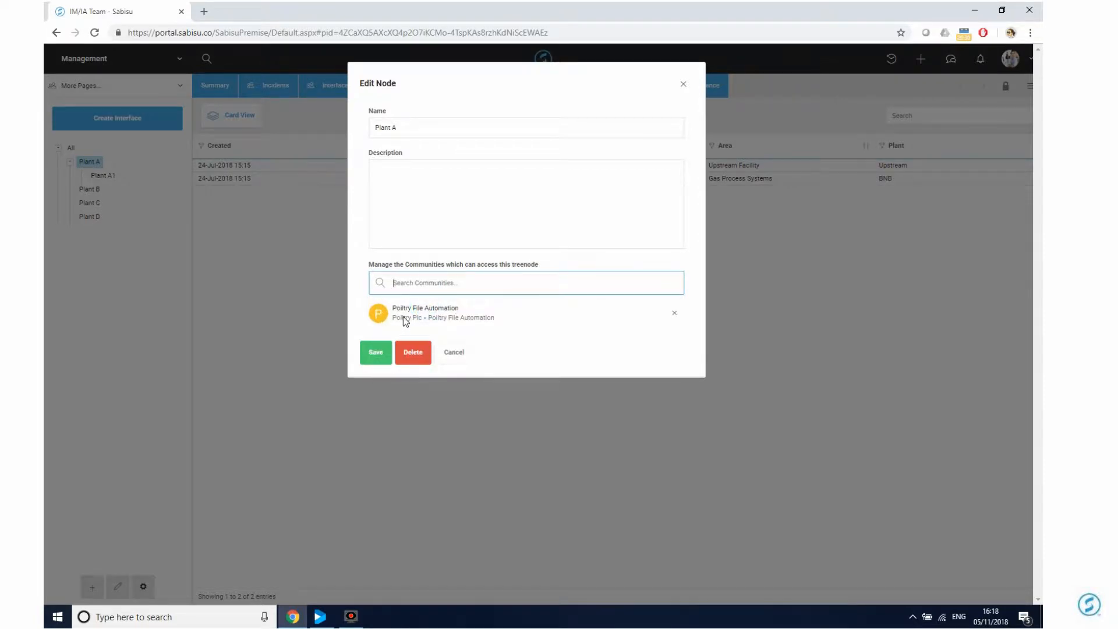
click(674, 313)
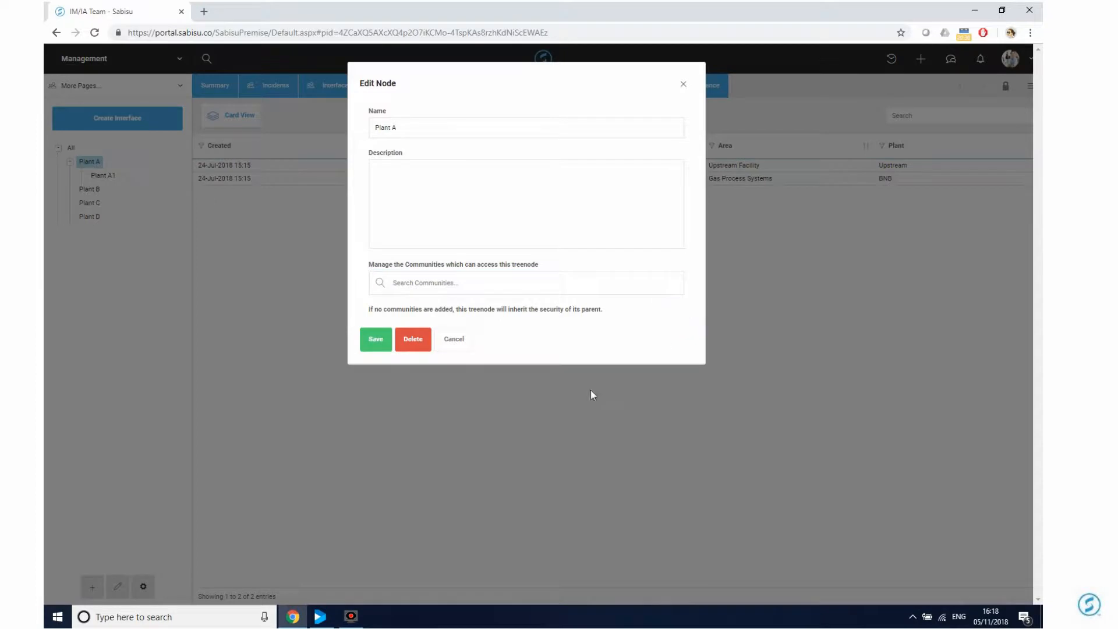
click(454, 338)
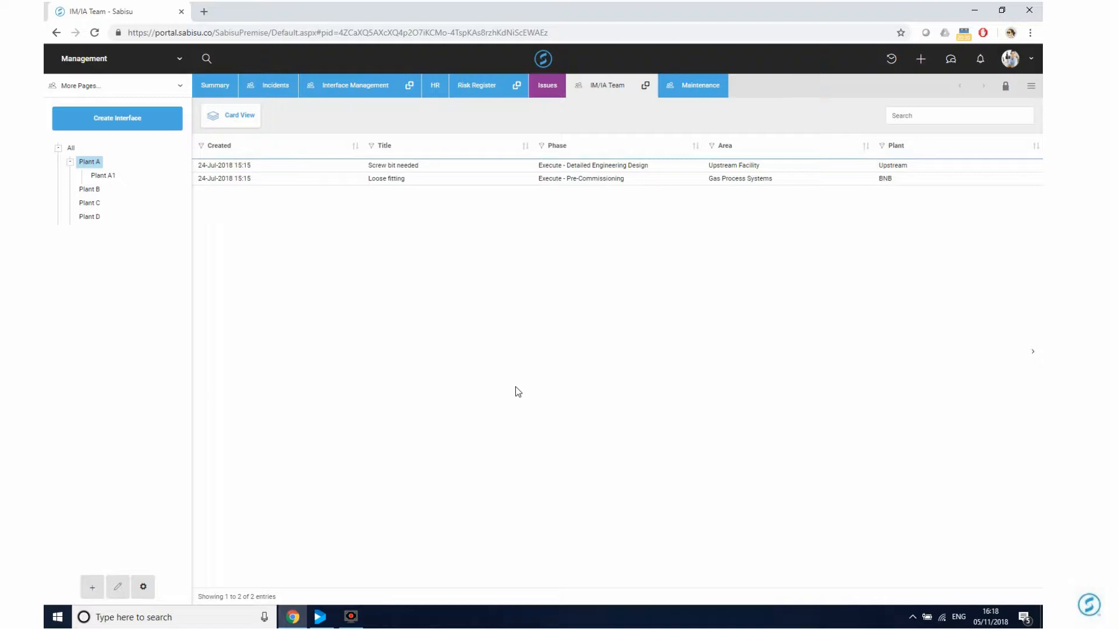
click(119, 589)
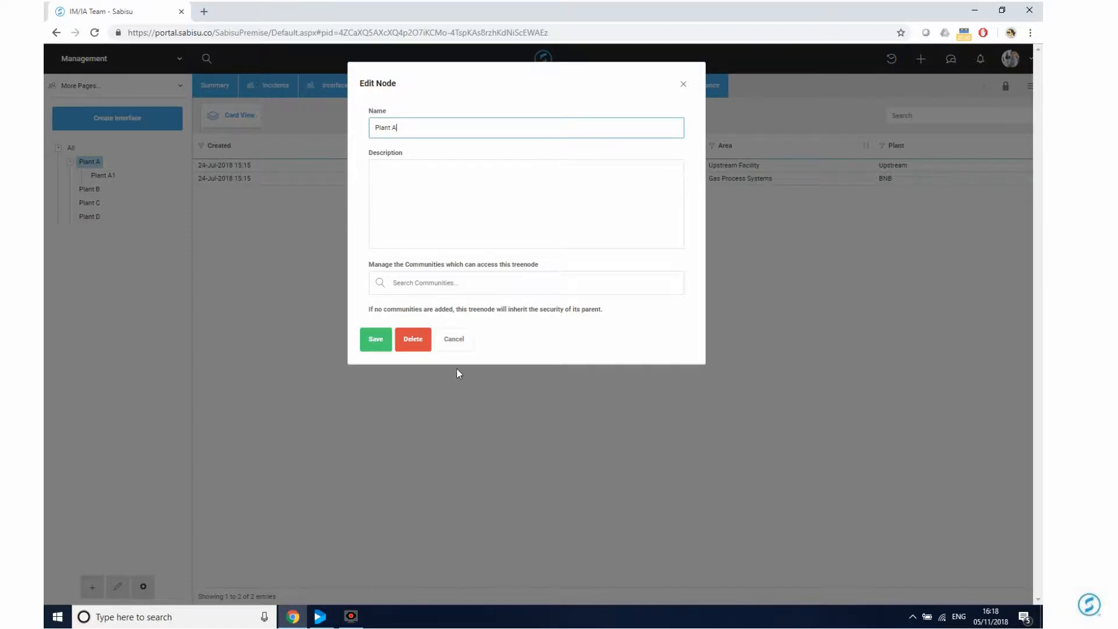
click(453, 339)
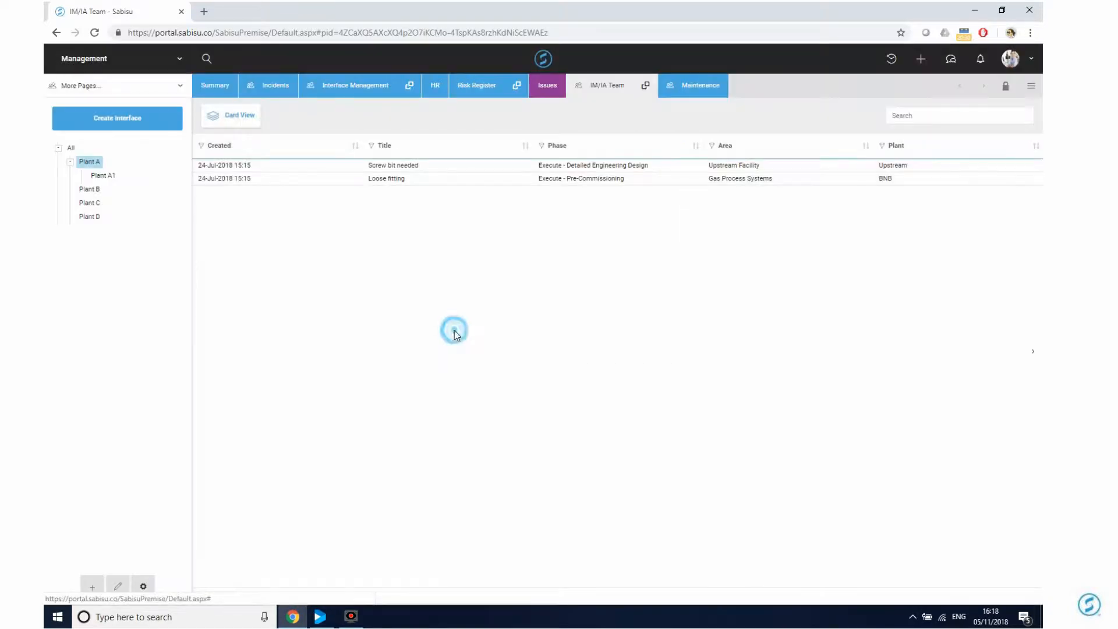
click(143, 588)
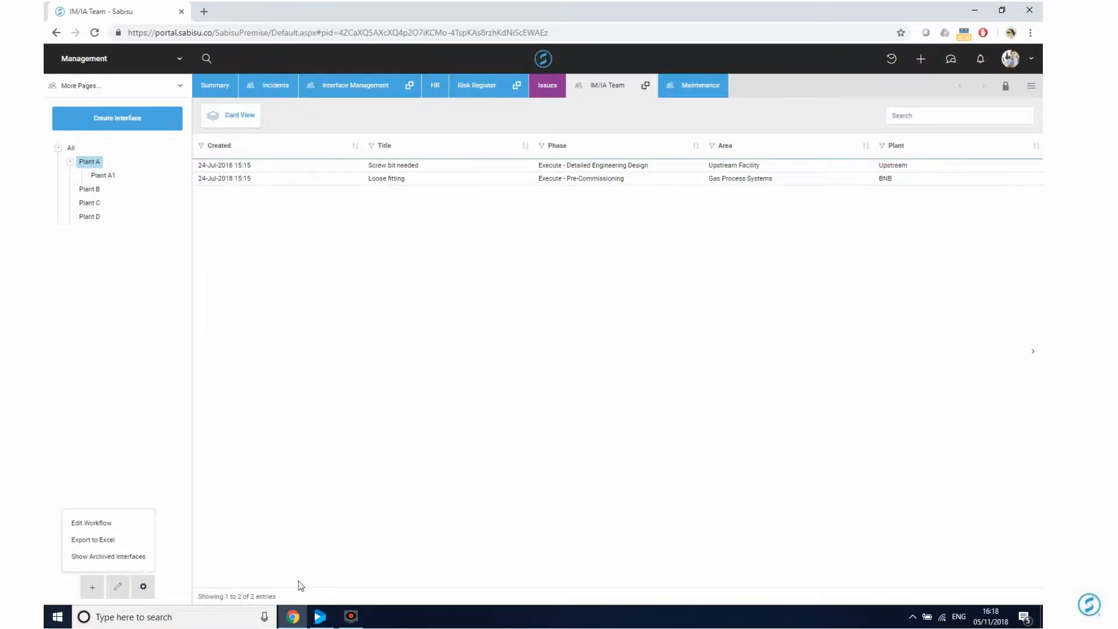
click(86, 527)
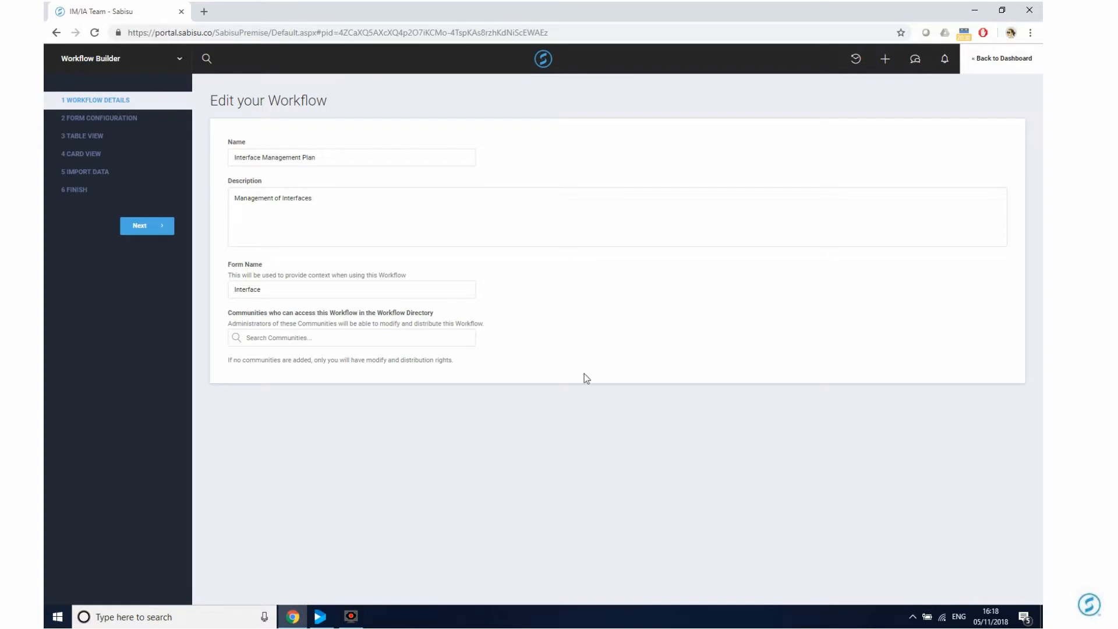
click(989, 71)
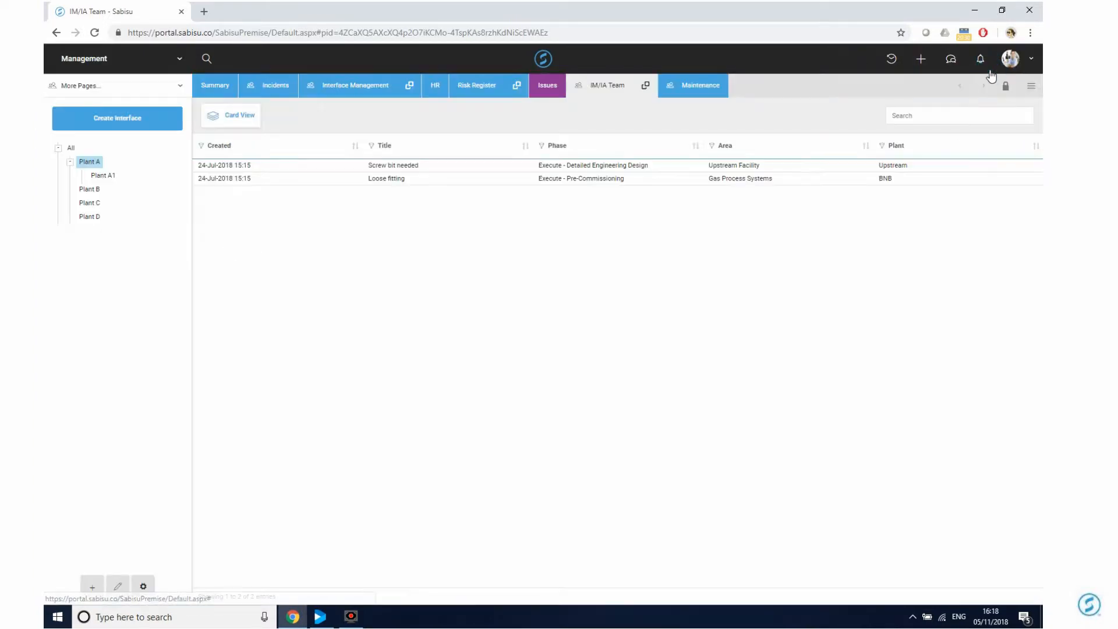
Set phase Execute - Construction, add yourself as requesting party, and pick the suggested responding party.
click(146, 588)
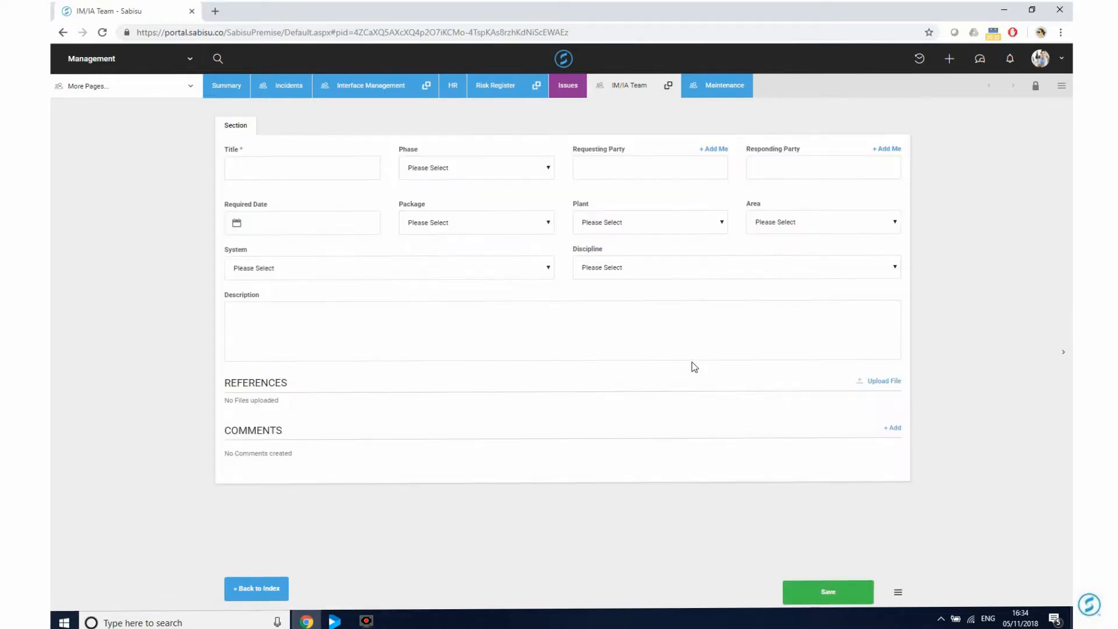
click(348, 159)
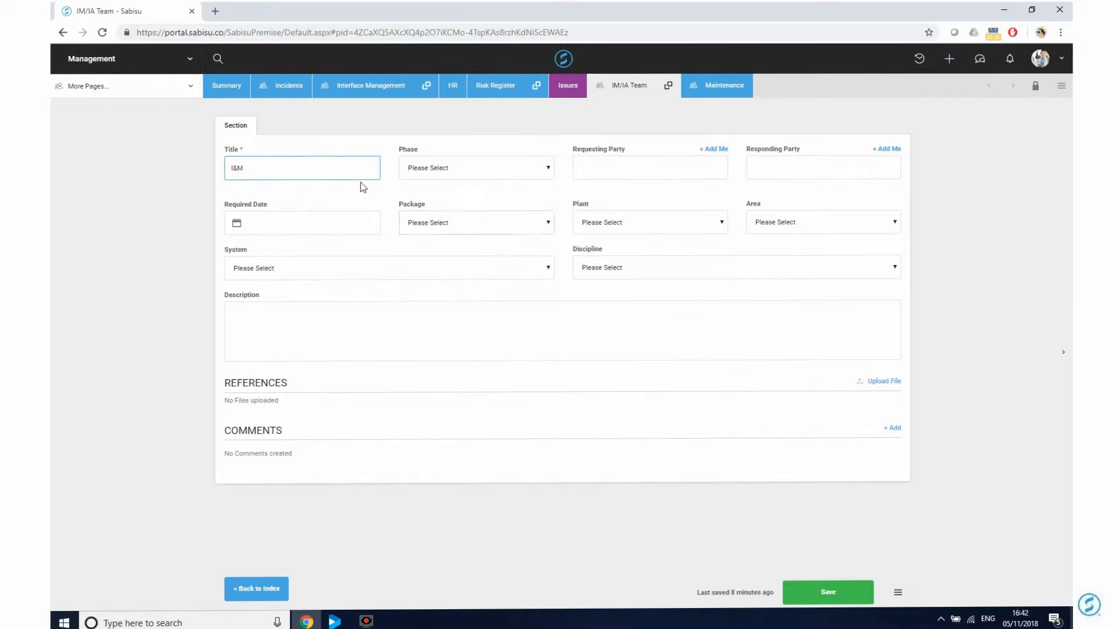
click(459, 166)
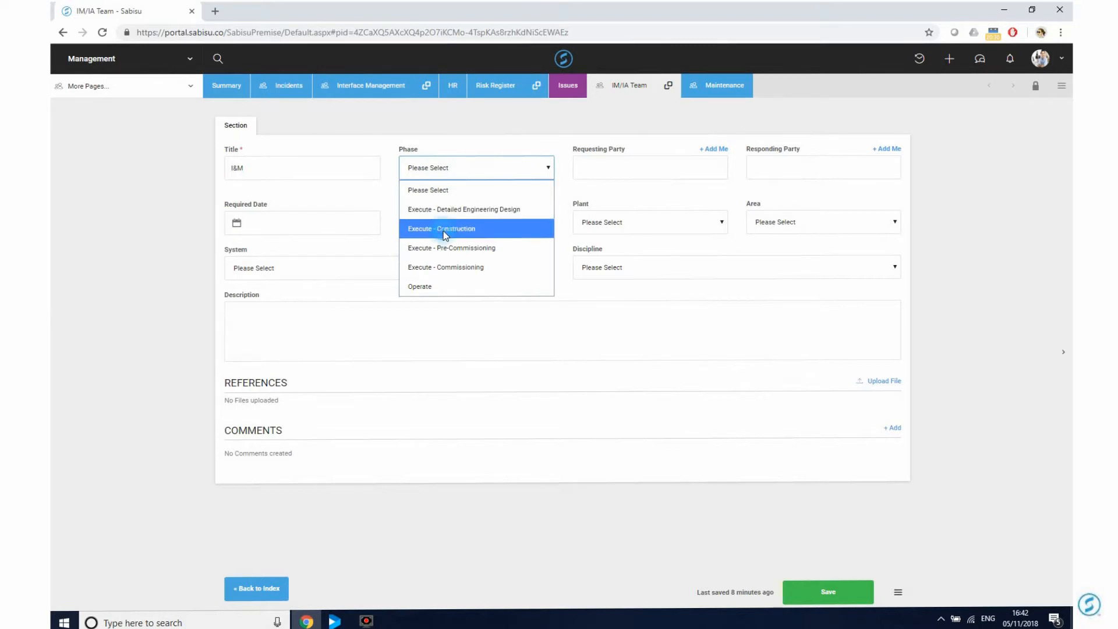
click(445, 228)
click(715, 150)
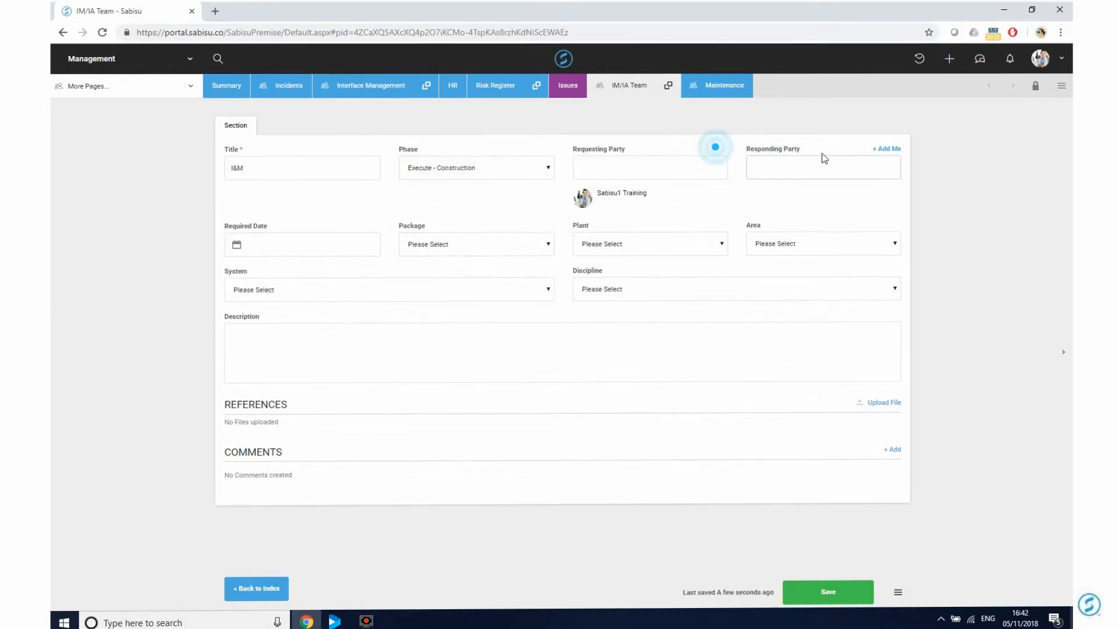
click(872, 163)
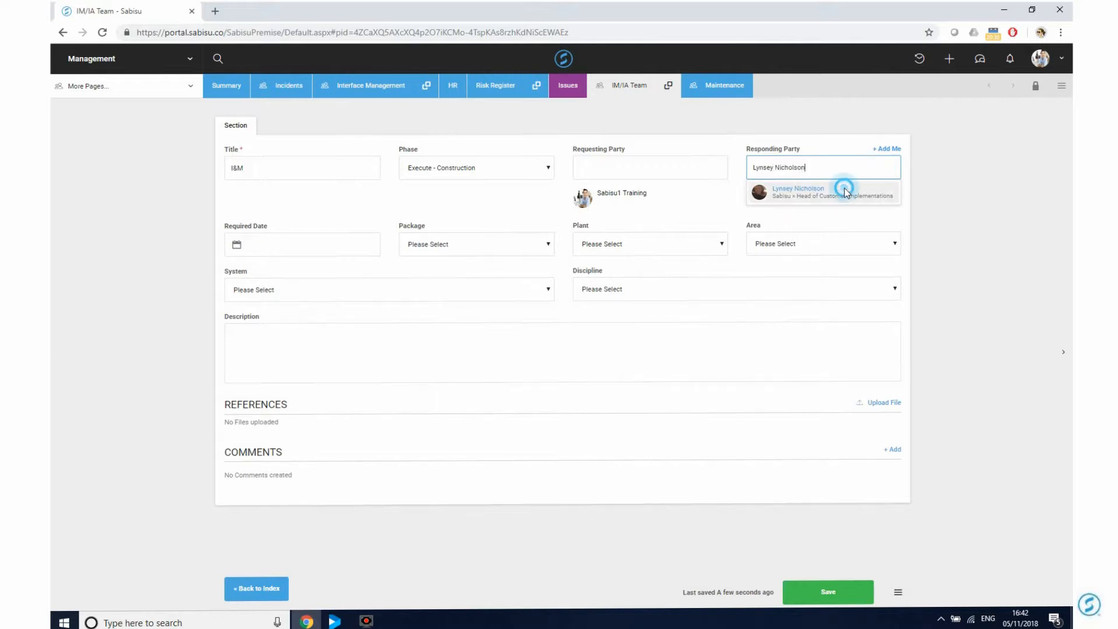
click(841, 187)
Set required date 13-Nov-18, installation and construction package, Produced water pipeline plant, Upstream Facility area.
click(311, 242)
click(291, 353)
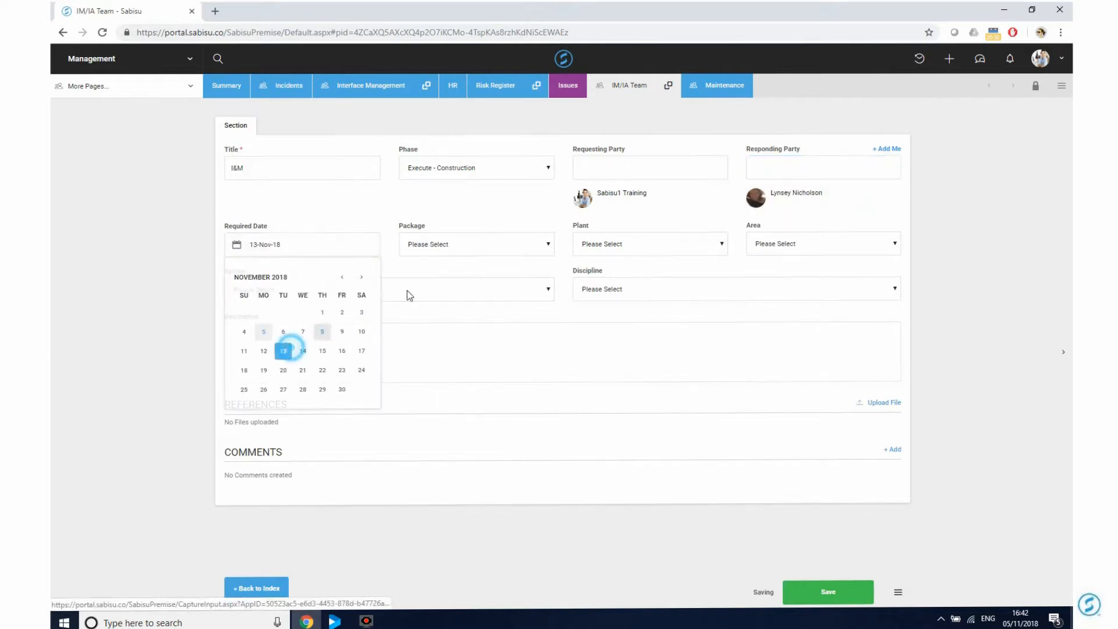
click(502, 243)
click(445, 343)
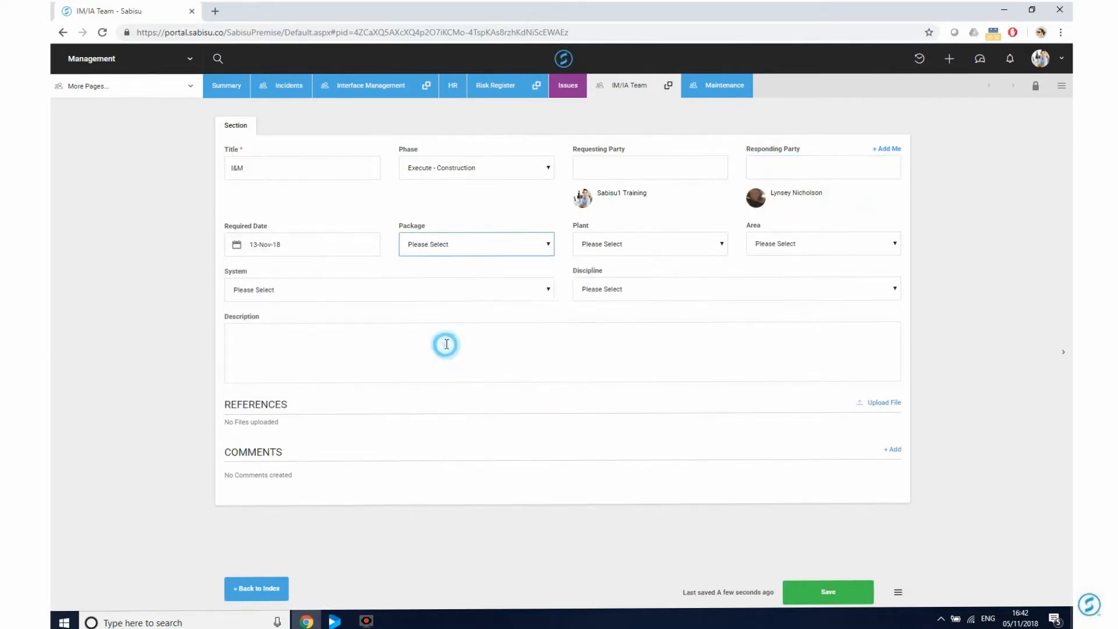
click(643, 248)
click(618, 324)
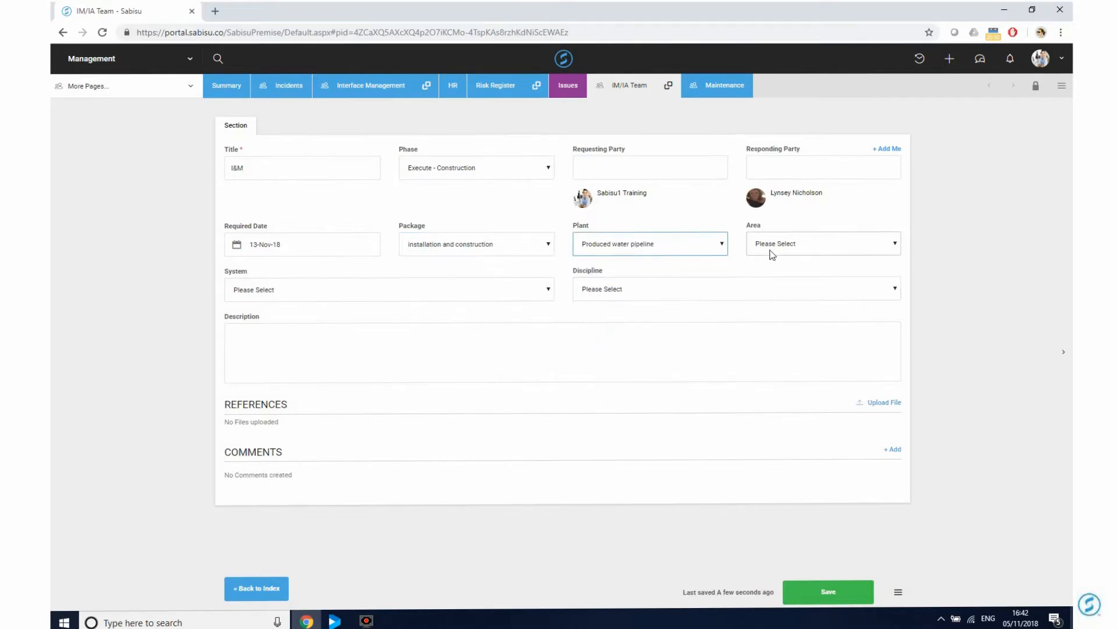
click(770, 249)
click(770, 284)
Choose Construction discipline and Upstream Pre-assembled Control Building system, enter description 'description', and save.
click(596, 291)
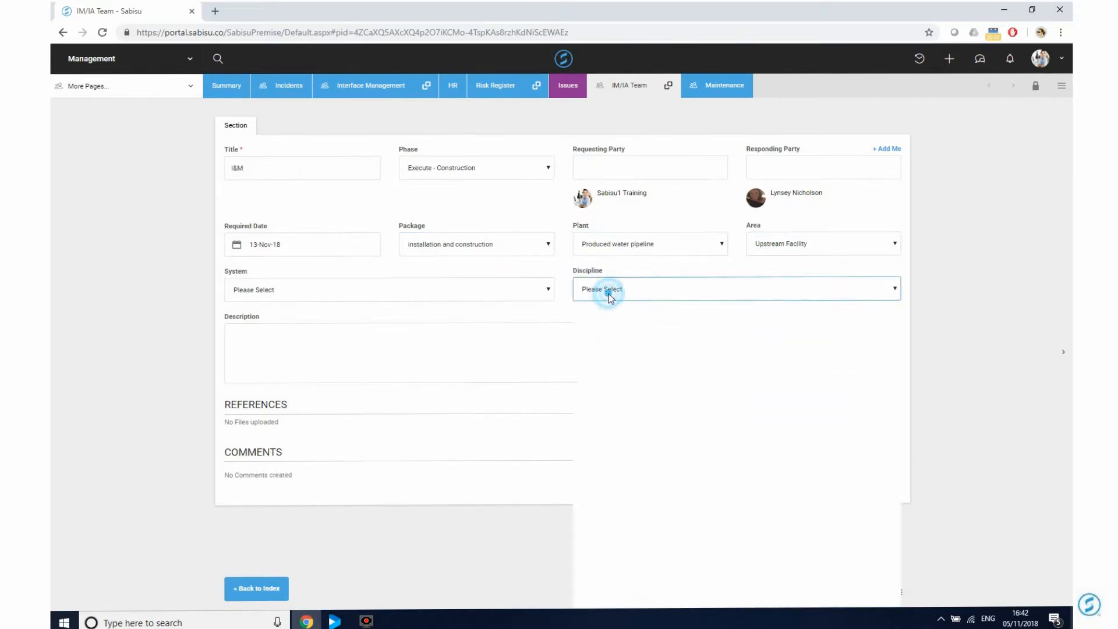
click(598, 349)
click(410, 294)
click(356, 367)
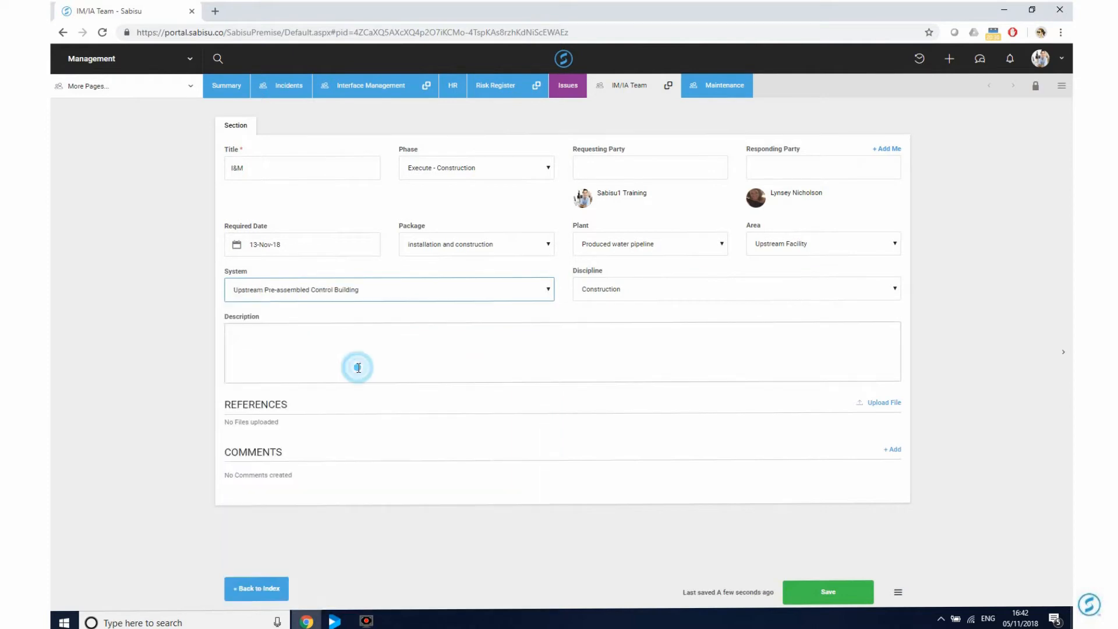
click(367, 364)
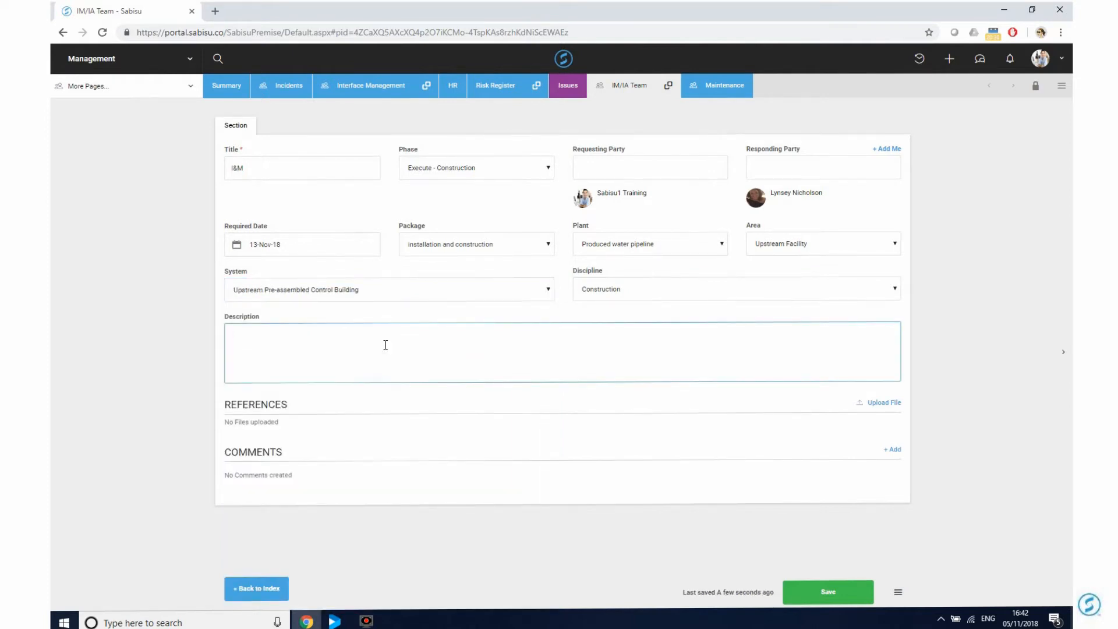
text(description)
click(808, 595)
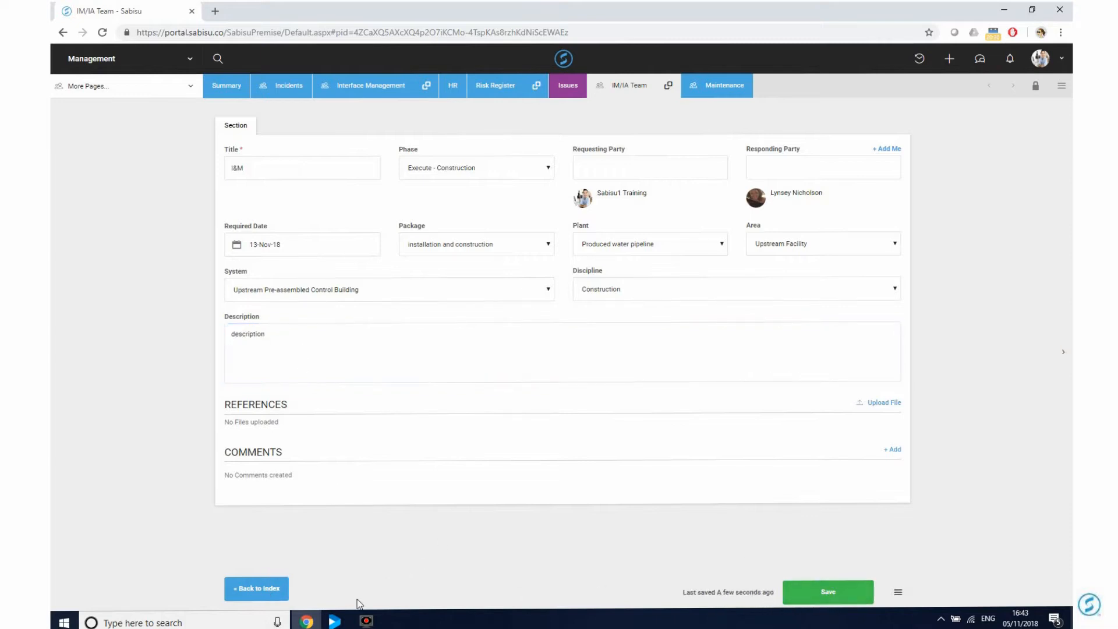
Return to the index, open the I&M interface, and move it to the Plant B node.
click(269, 586)
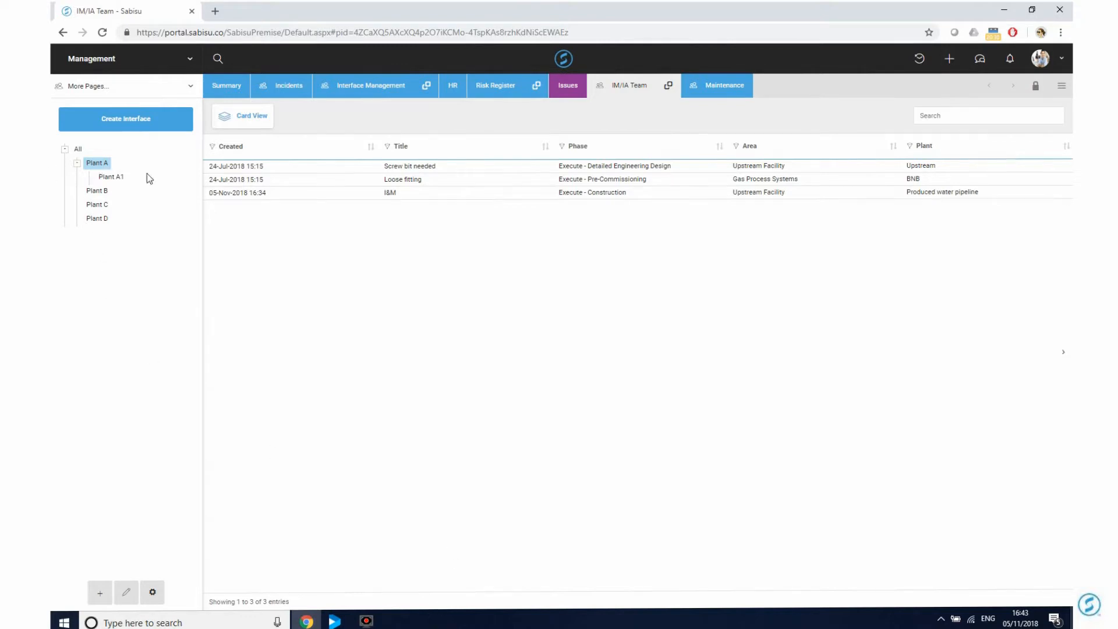
click(400, 199)
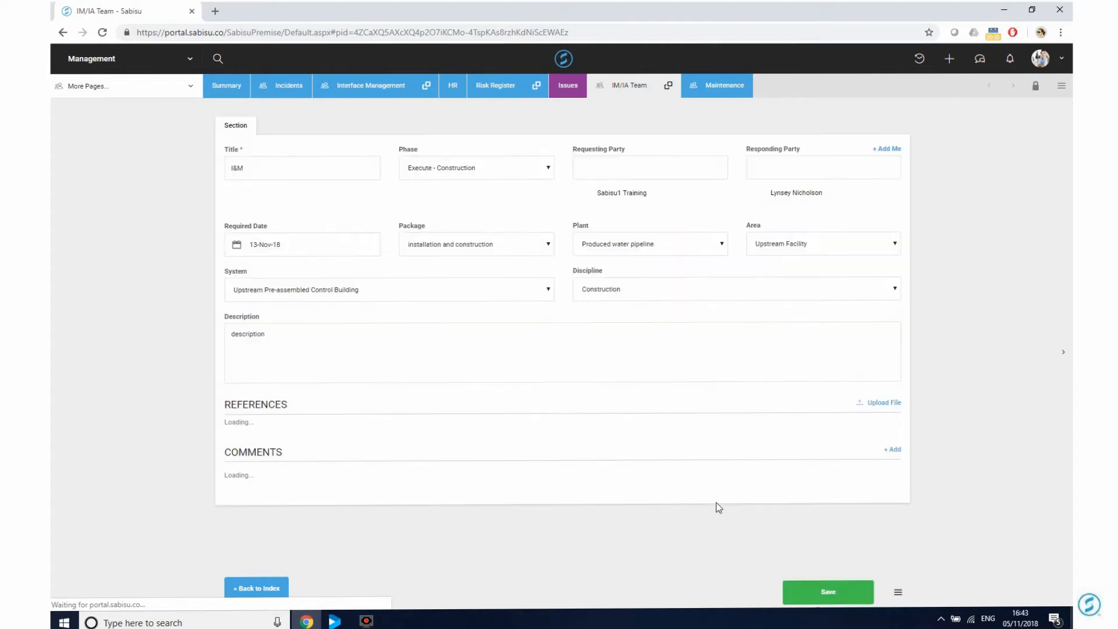
click(900, 594)
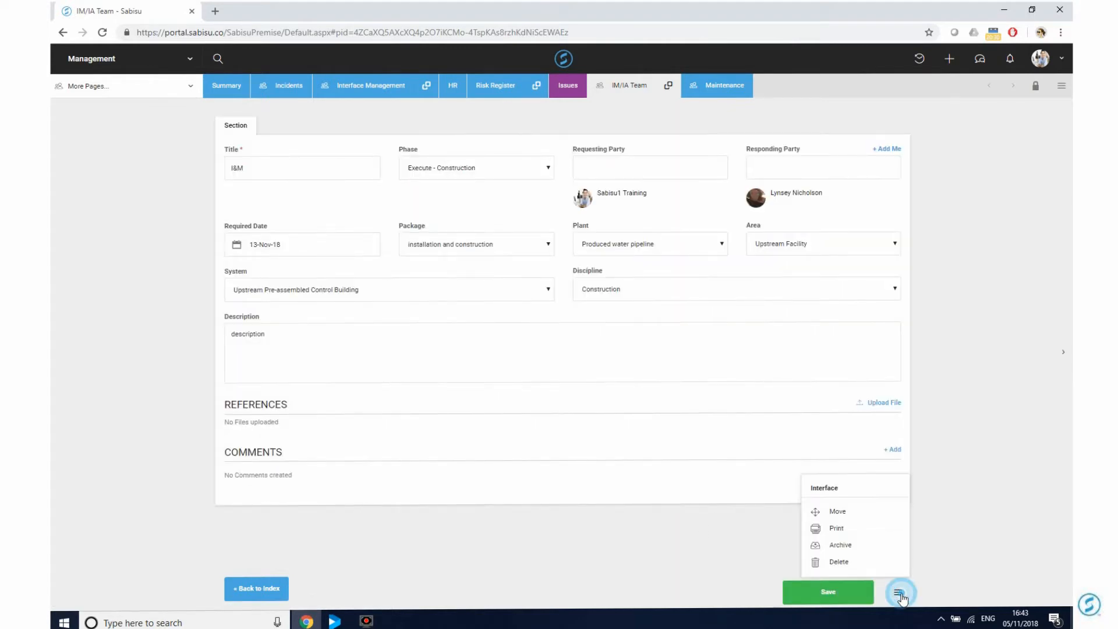
click(863, 512)
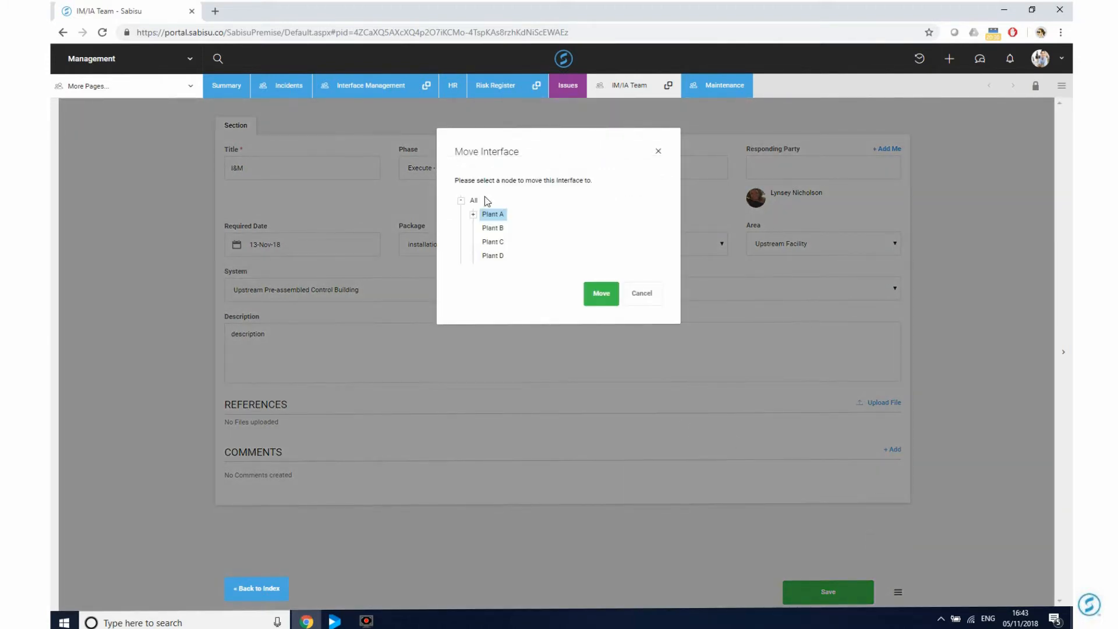
click(492, 227)
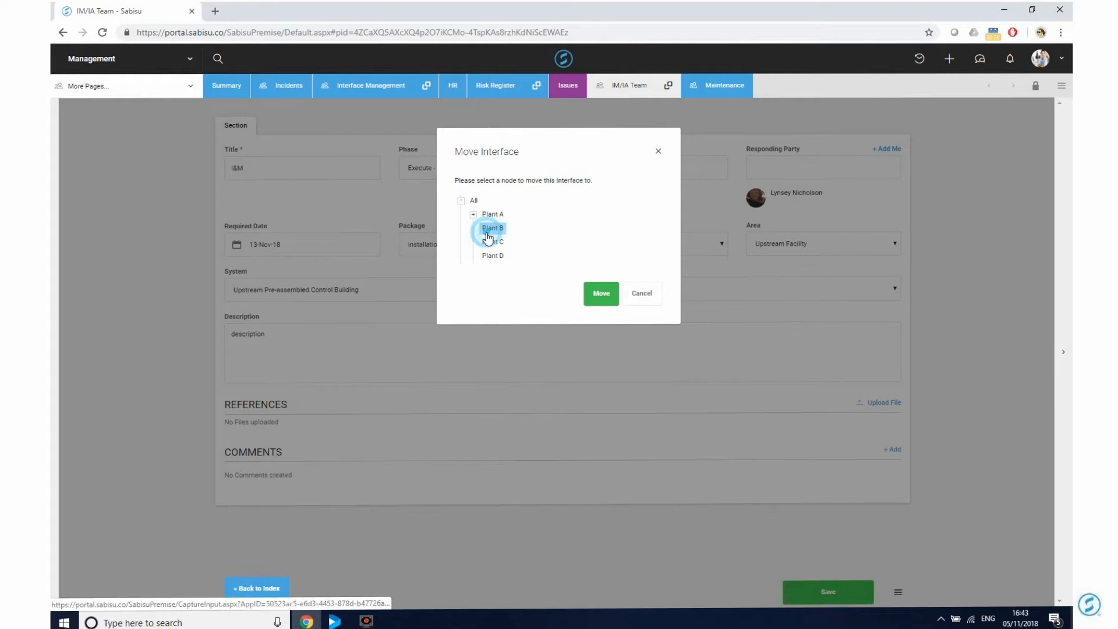
click(601, 293)
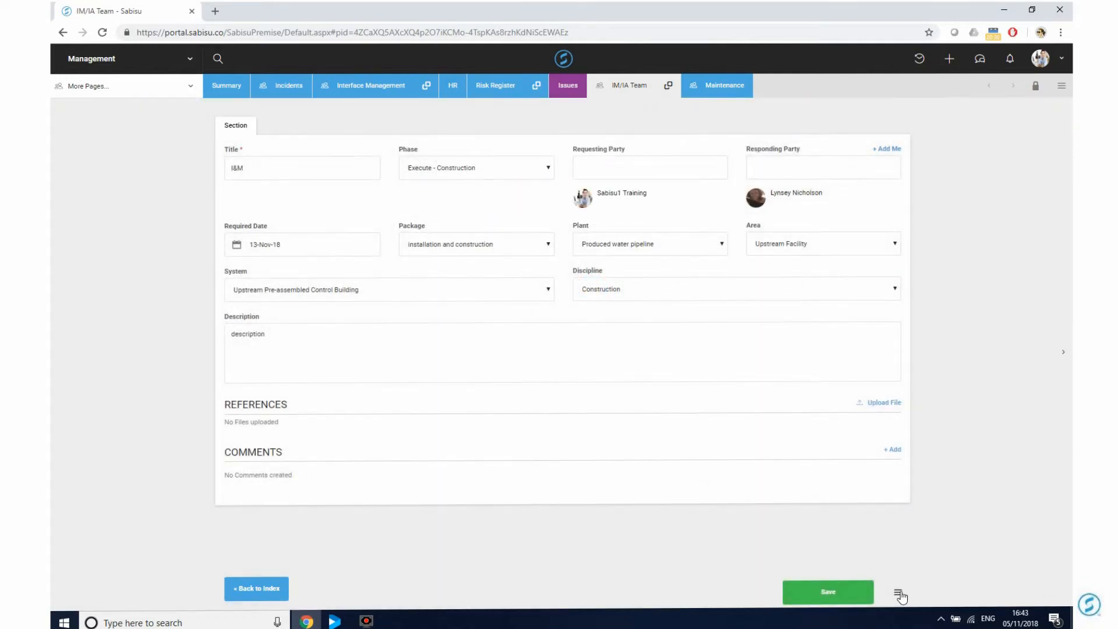
click(898, 593)
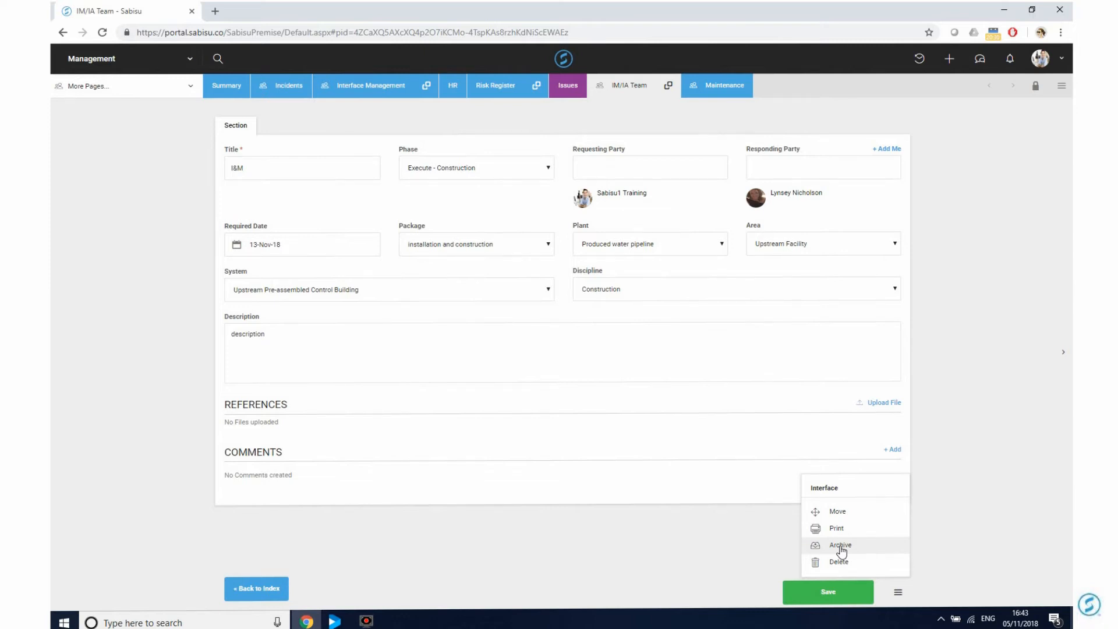
Archive the I&M interface and go back to the Plant A issues index.
click(841, 545)
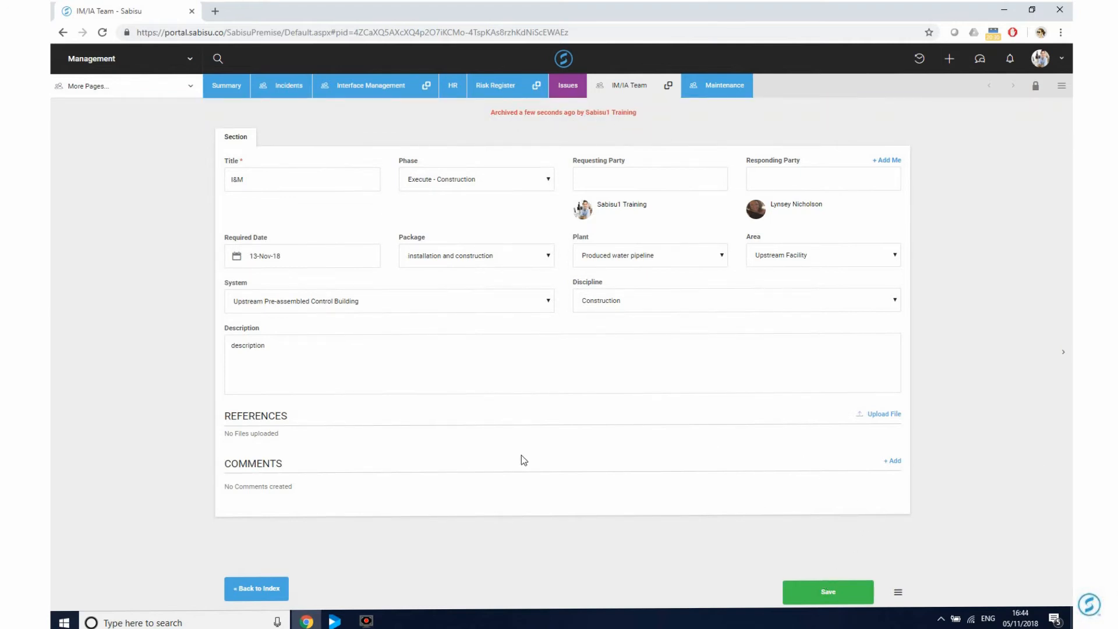
click(269, 588)
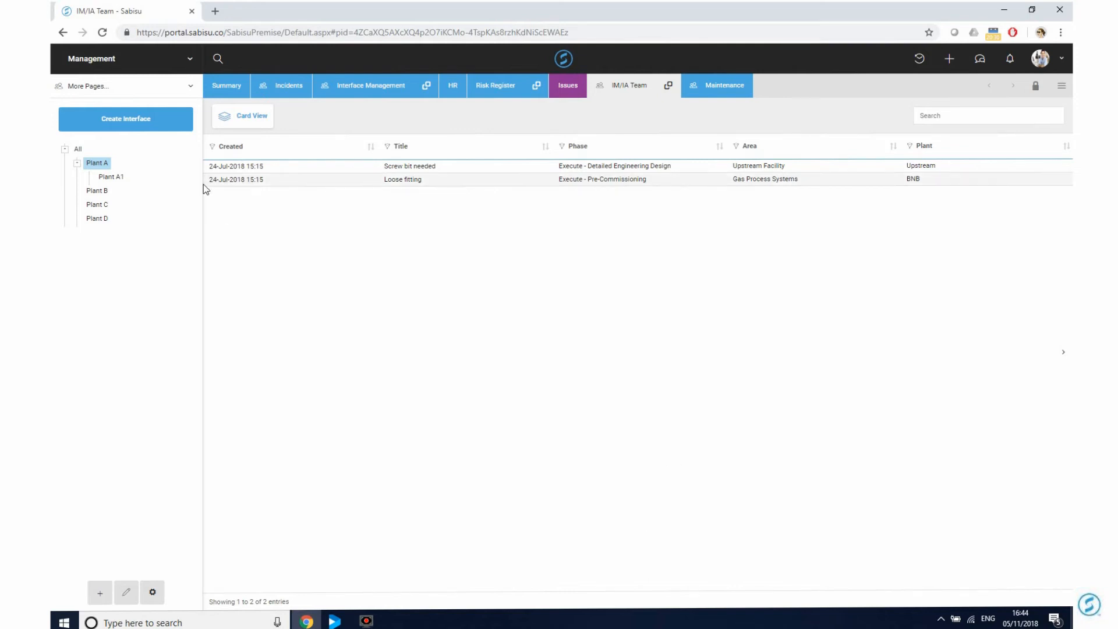
Select All in the tree, enable Show Archived Interfaces, and switch to card view.
click(77, 149)
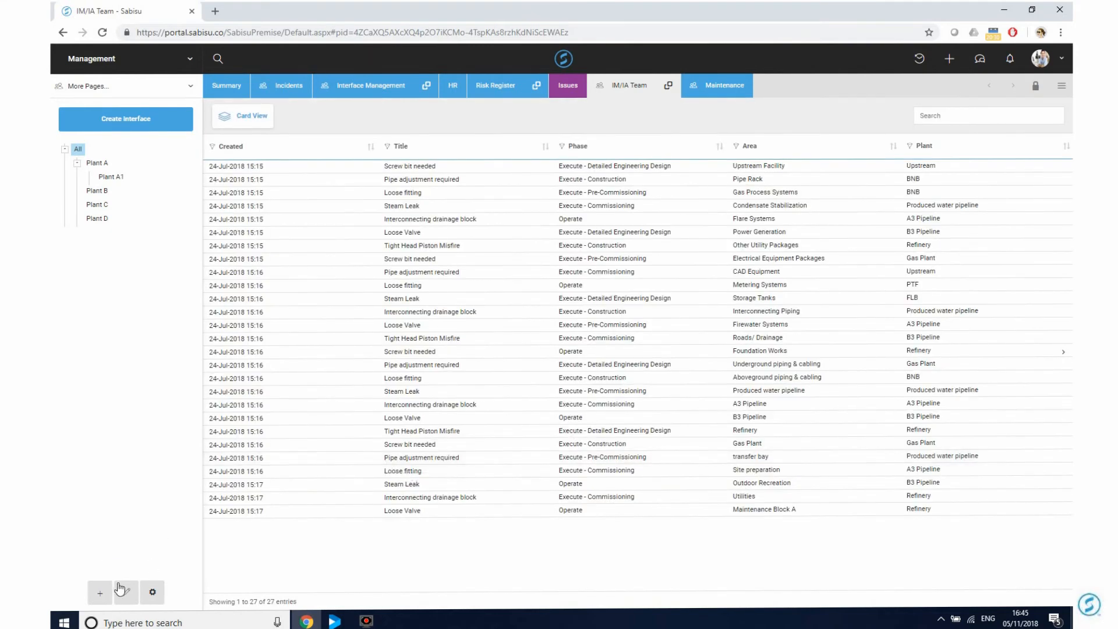
click(153, 591)
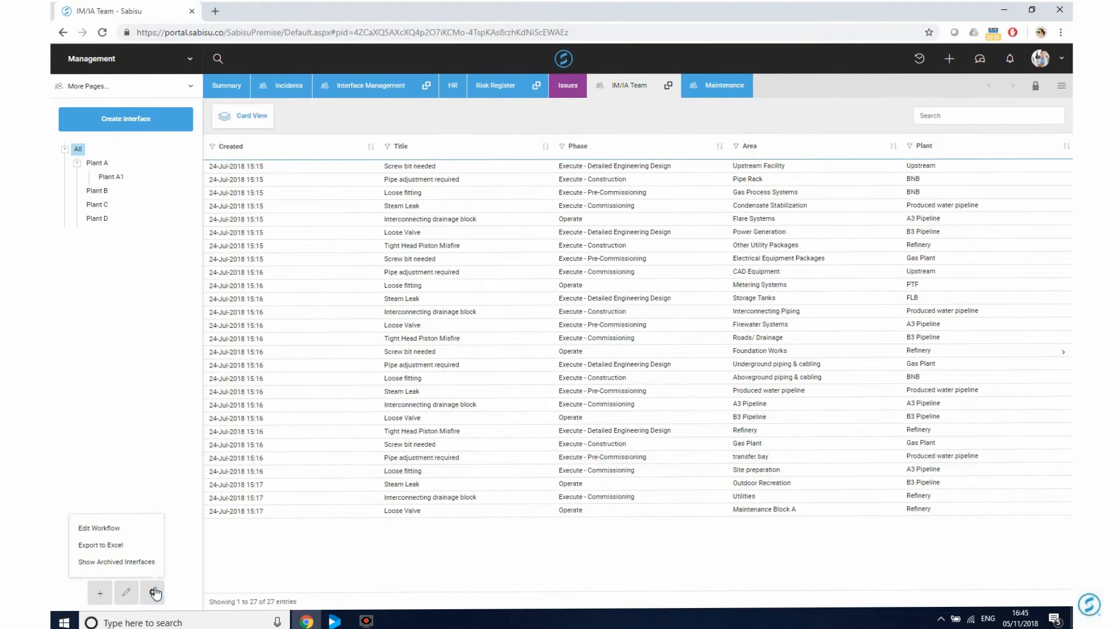
click(111, 568)
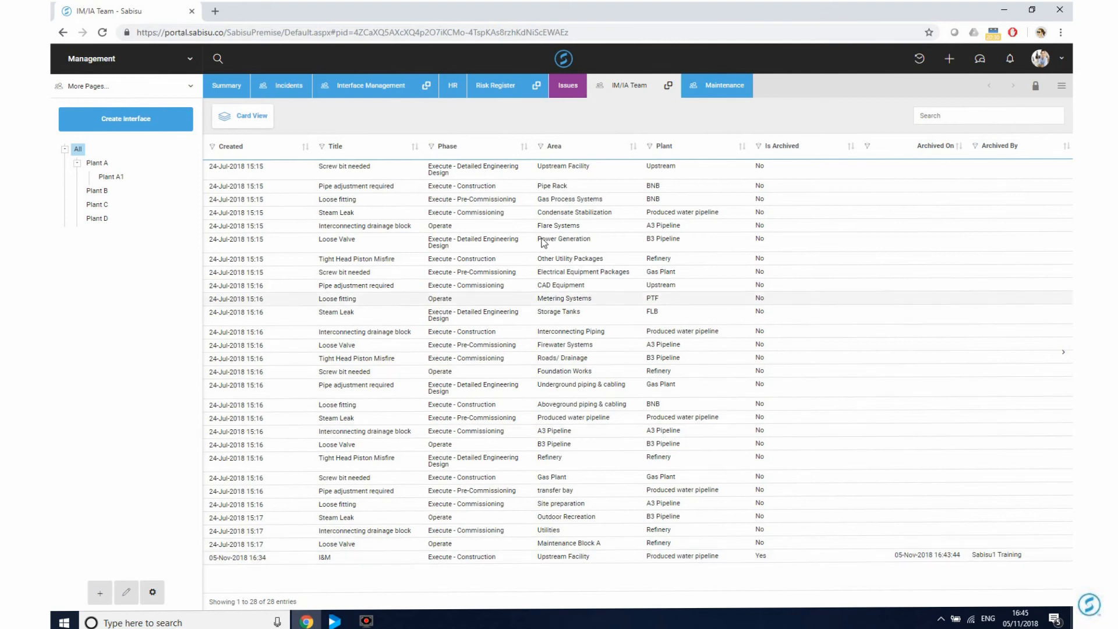
click(256, 116)
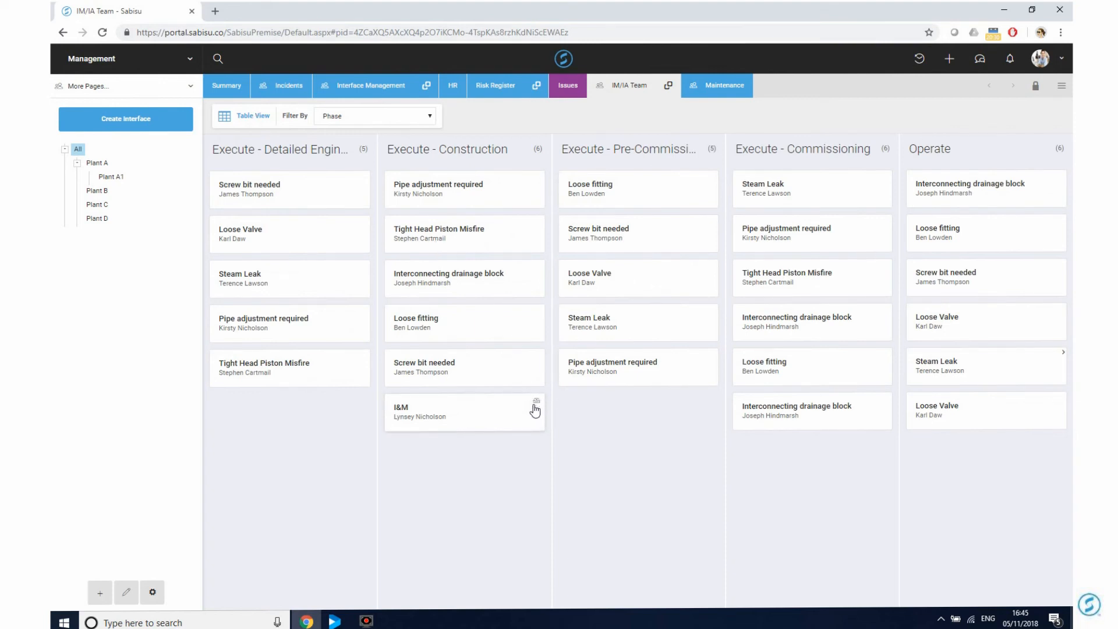
Toggle the view button above the list, switching the interfaces back to the table.
click(249, 116)
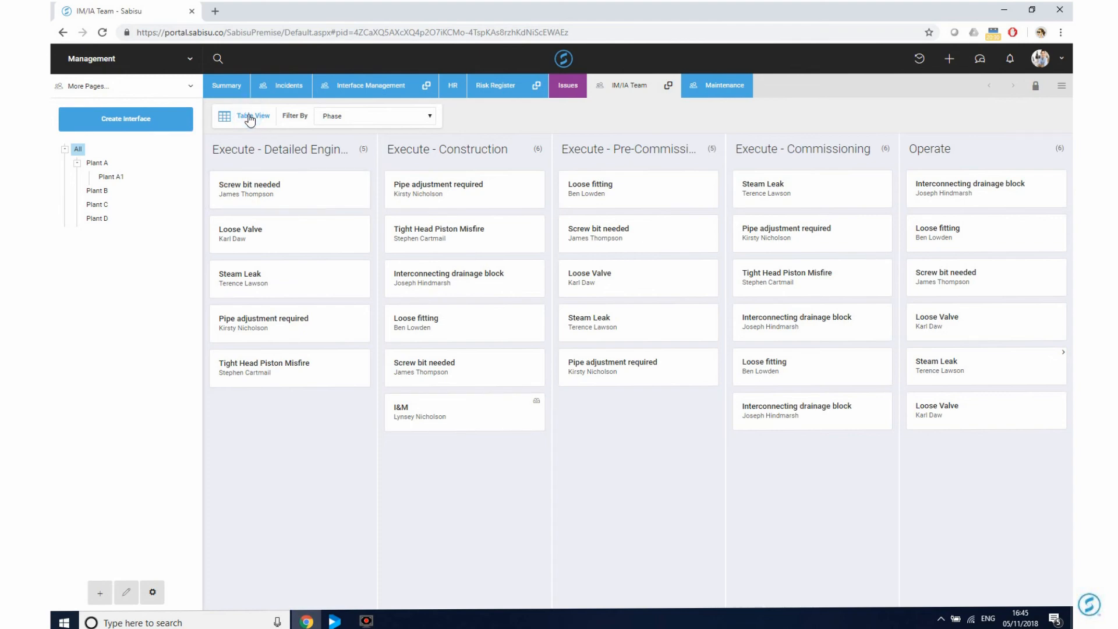